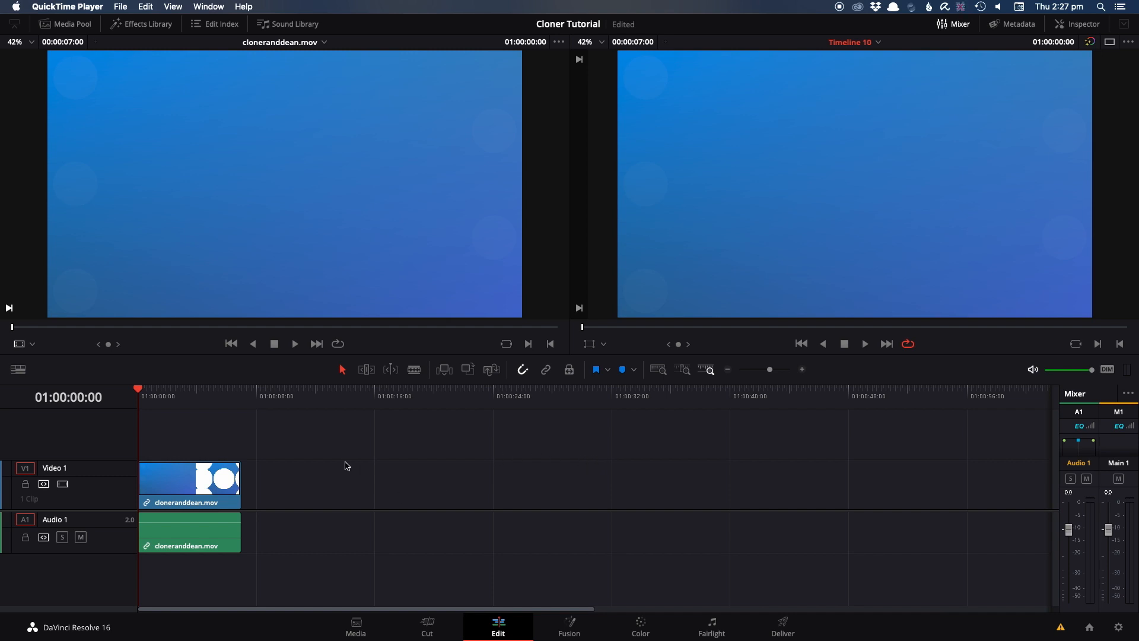
pyautogui.click(279, 439)
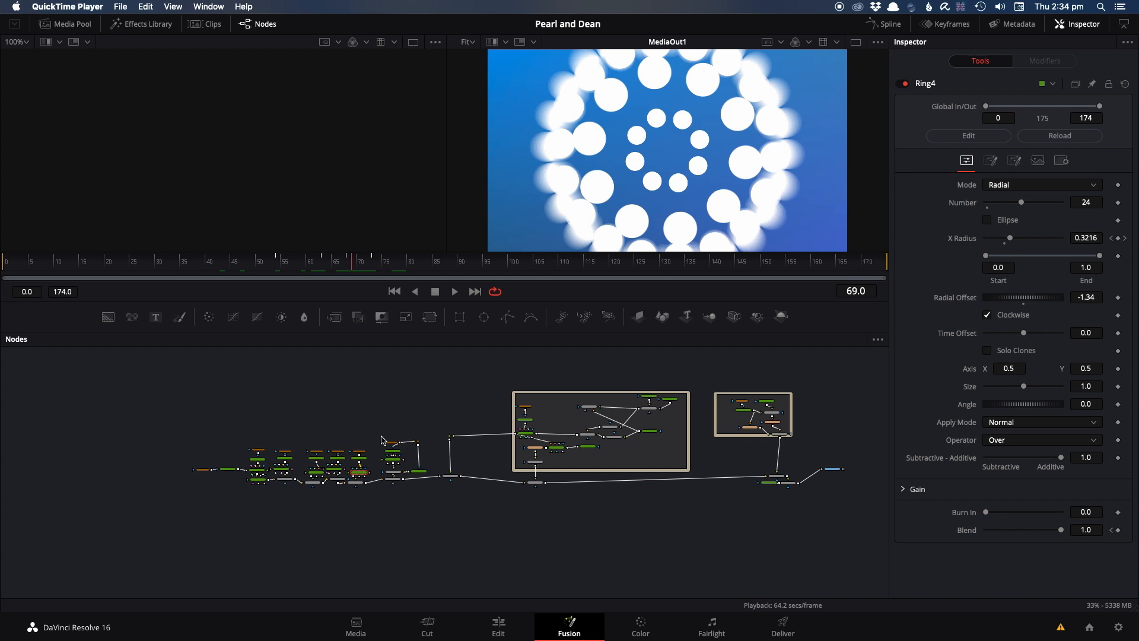
# Move the Ring4 node down just above Merge5 and show its motion blur settings.
pyautogui.scroll(6, 380, 439)
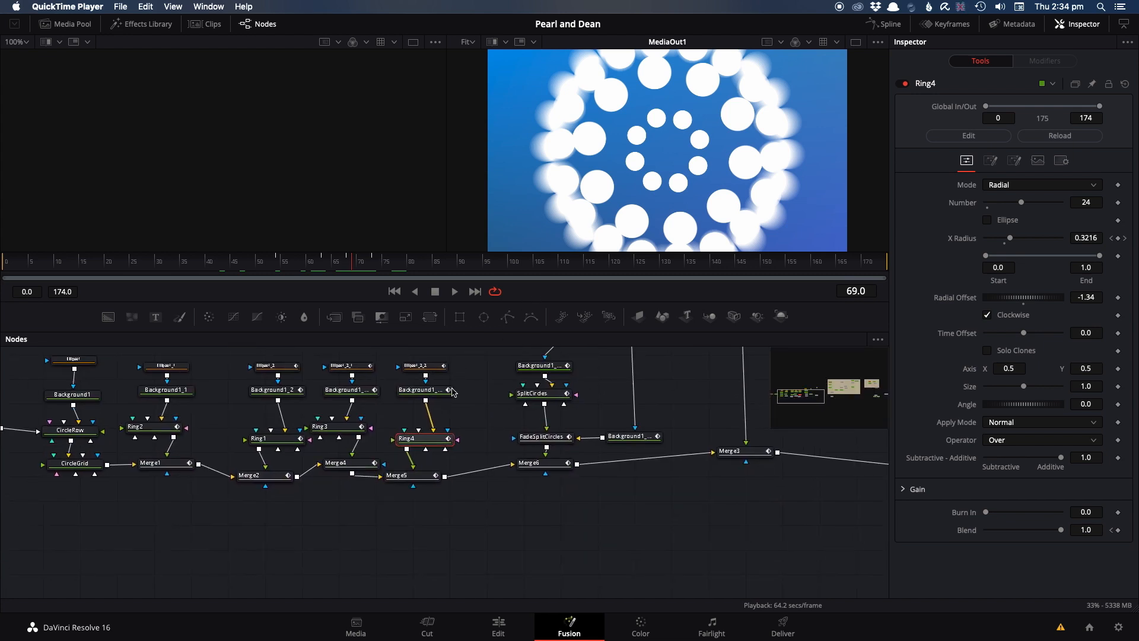
pyautogui.moveTo(438, 439); pyautogui.dragTo(427, 452)
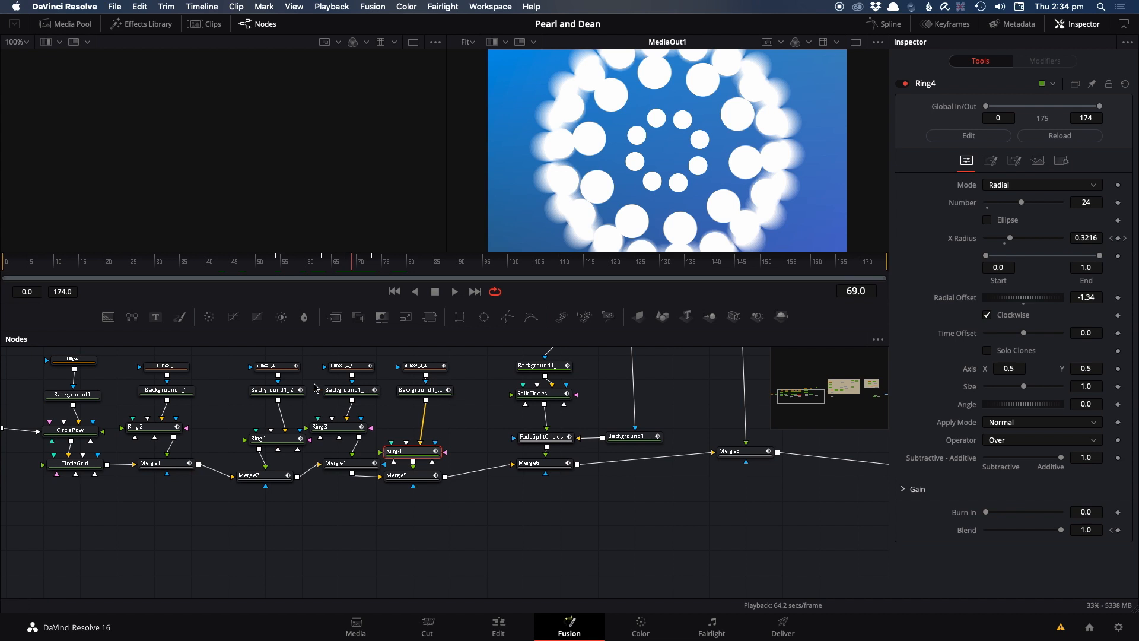
pyautogui.click(1063, 160)
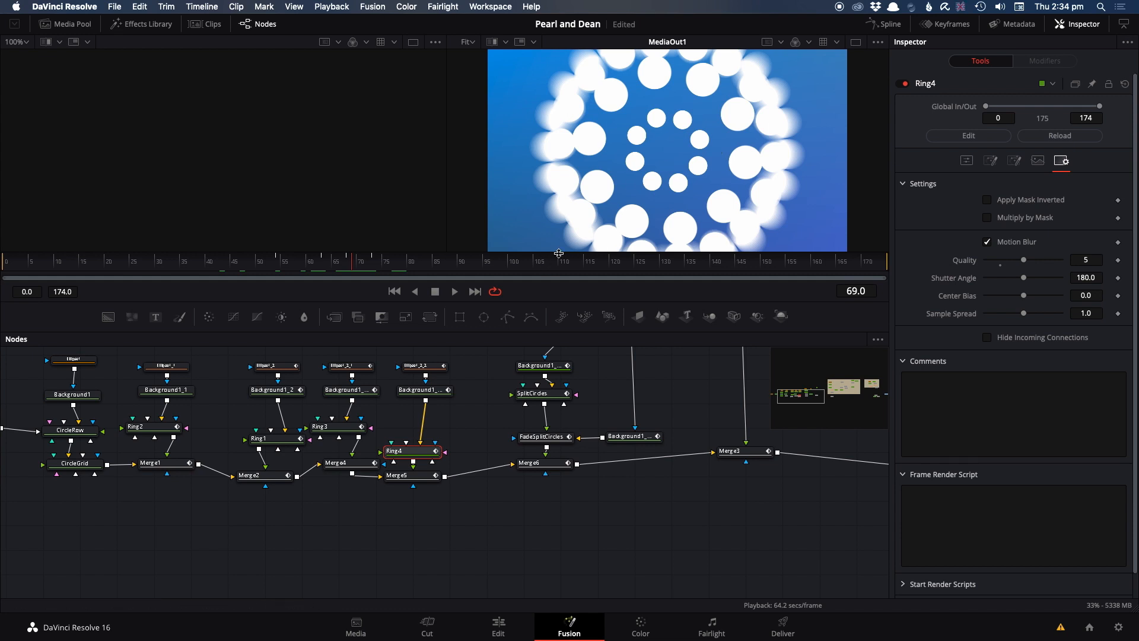
# Scrub the final composite to frame 21 to review the rows of circles, and bring the first nodes into view.
pyautogui.rightClick(521, 298)
pyautogui.press('Escape')
pyautogui.moveTo(227, 266); pyautogui.dragTo(108, 268)
pyautogui.moveTo(157, 415); pyautogui.dragTo(625, 424)
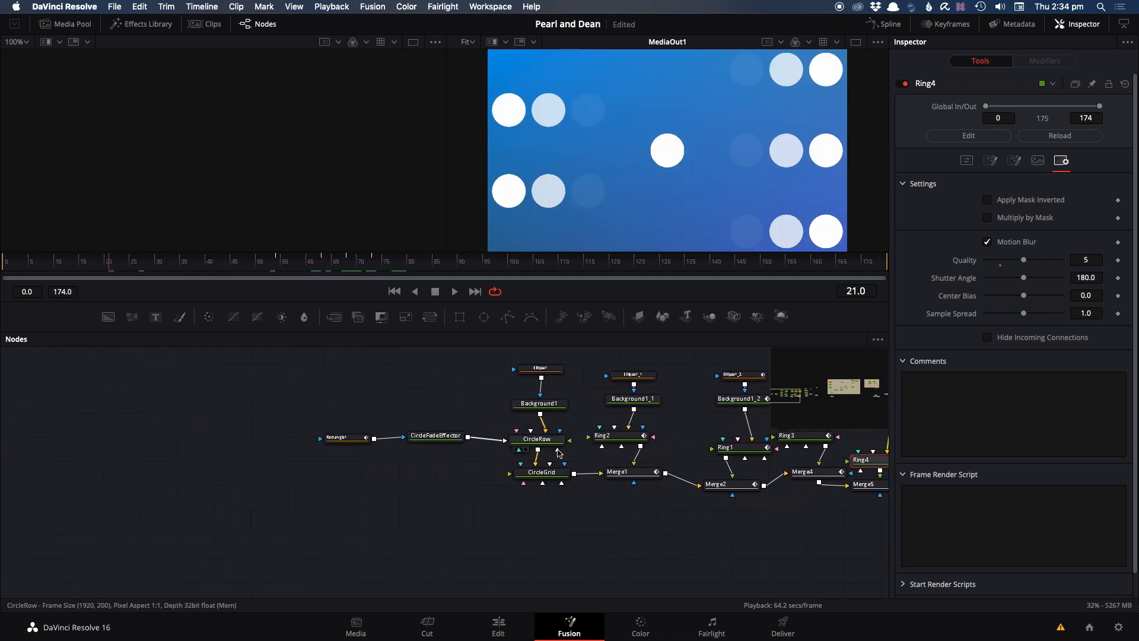
# Display the Background1 circle source in the first viewer.
pyautogui.scroll(3, 490, 426)
pyautogui.hscroll(3, 434, 437)
pyautogui.scroll(2, 434, 436)
pyautogui.scroll(-1, 435, 436)
pyautogui.scroll(1, 435, 437)
pyautogui.click(445, 451)
pyautogui.press('1')
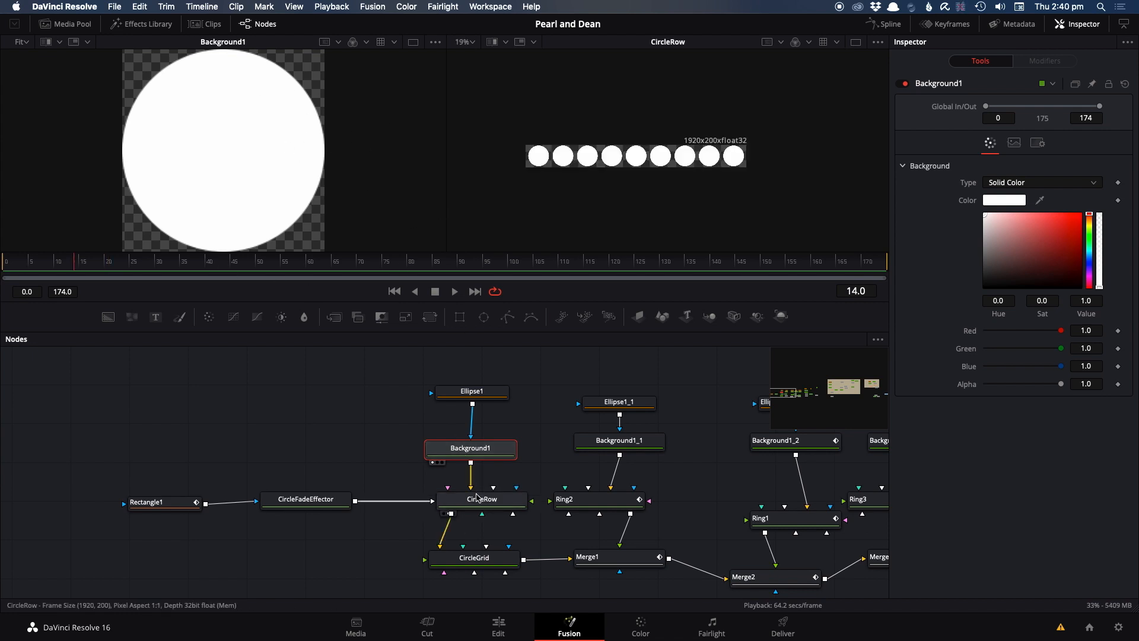
# Examine the CircleRow cloner's grid settings and scrub through the early frames.
pyautogui.click(478, 500)
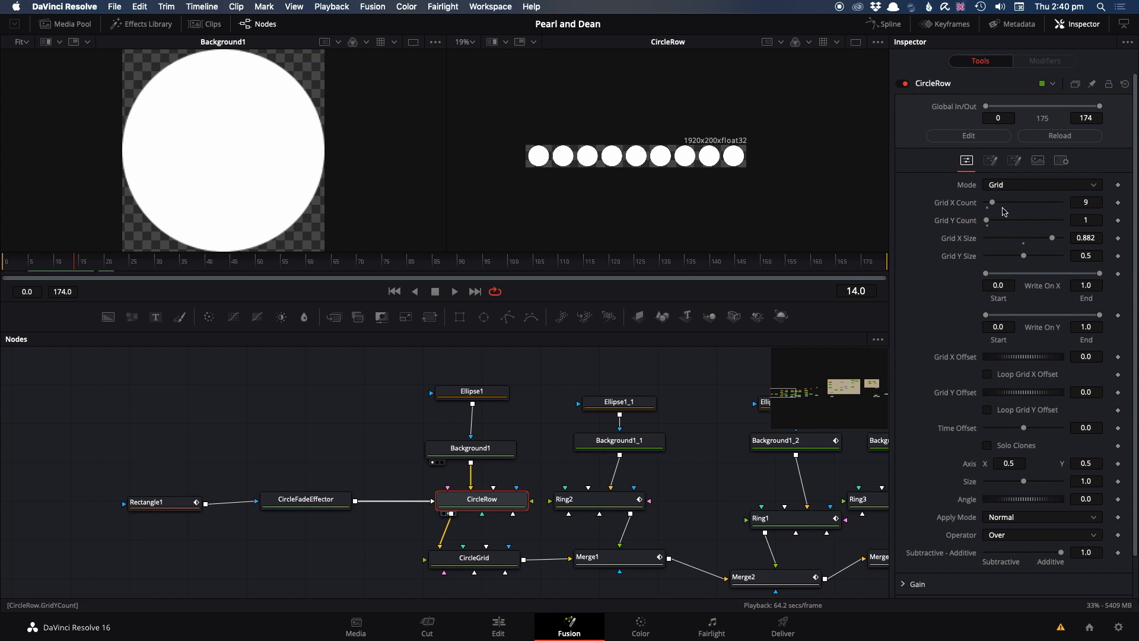
pyautogui.moveTo(62, 263); pyautogui.dragTo(83, 291)
# Display CircleFadeEffector in the second viewer and scrub to frame 7.
pyautogui.click(337, 504)
pyautogui.press('2')
pyautogui.moveTo(69, 268); pyautogui.dragTo(40, 271)
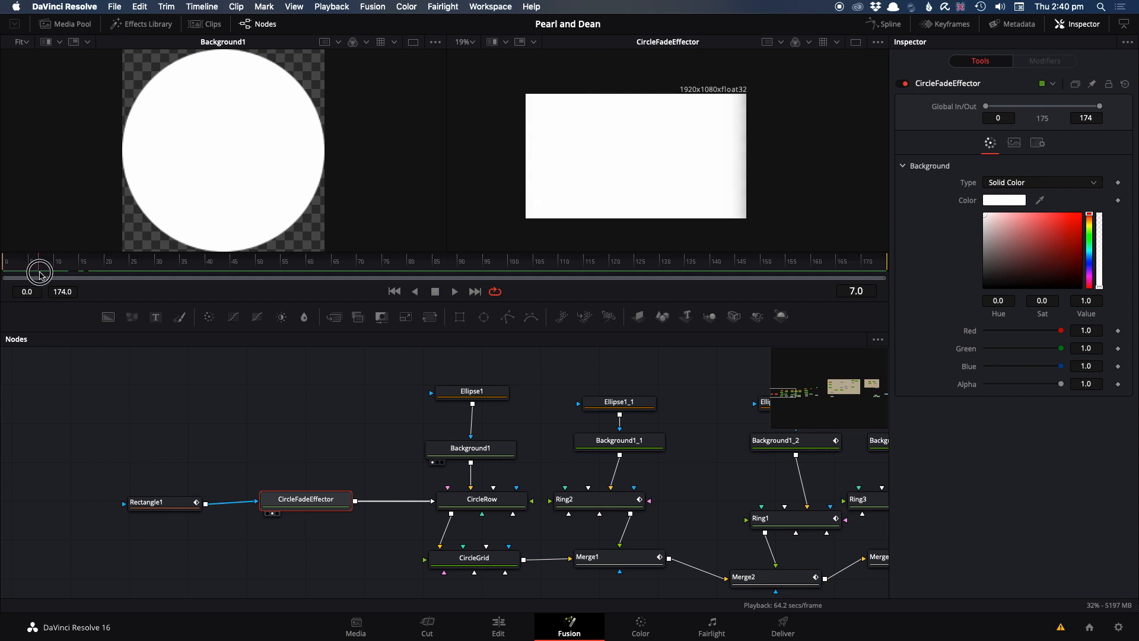
# Move the Rectangle1 node closer to CircleFadeEffector and scrub to frame 24 to review the mask's animated centre.
pyautogui.moveTo(156, 499); pyautogui.dragTo(179, 499)
pyautogui.moveTo(47, 272); pyautogui.dragTo(129, 283)
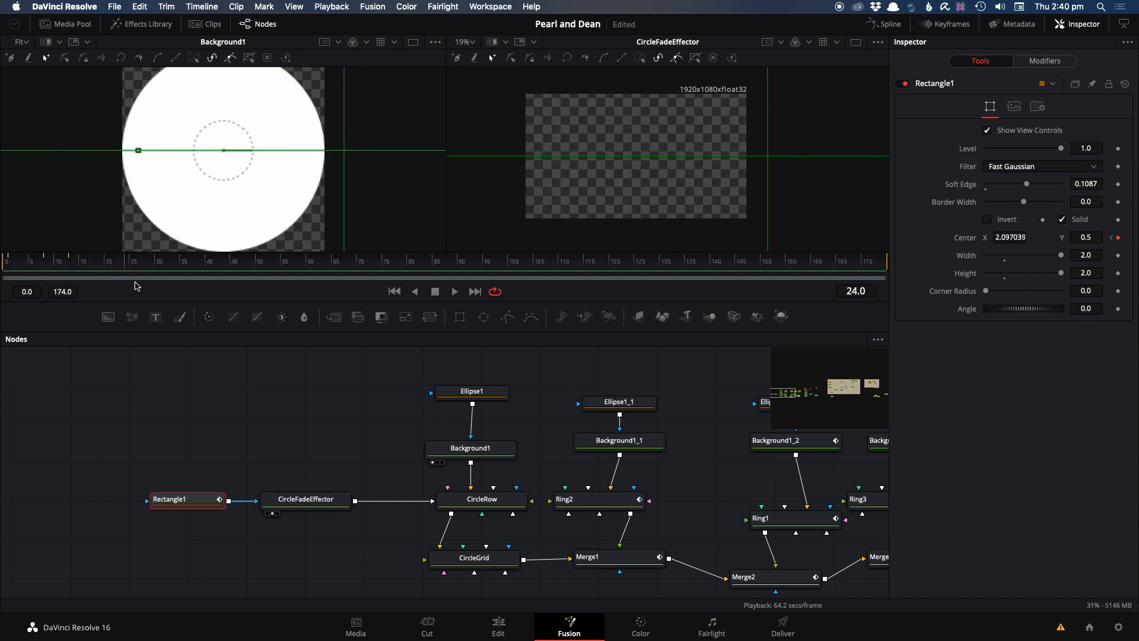
pyautogui.click(313, 501)
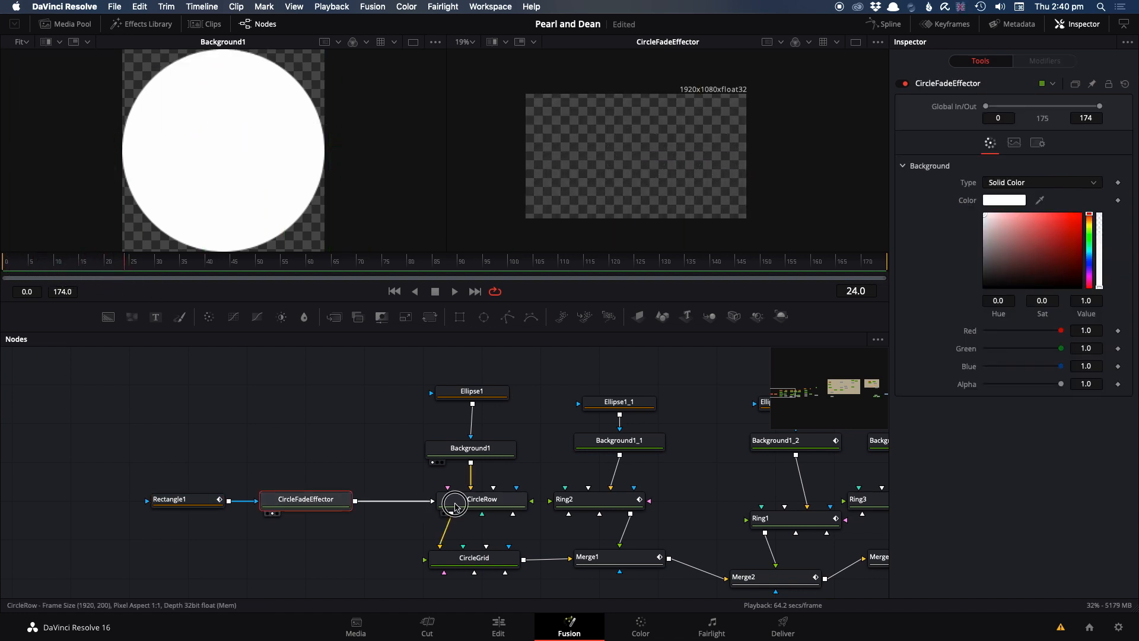
# Display CircleRow in the second viewer and scrub between frames 19 and 16 to study its fade.
pyautogui.click(455, 503)
pyautogui.press('2')
pyautogui.moveTo(110, 265)
pyautogui.mouseDown()
pyautogui.moveTo(13, 252)
pyautogui.moveTo(147, 273)
pyautogui.moveTo(99, 271)
pyautogui.mouseUp()
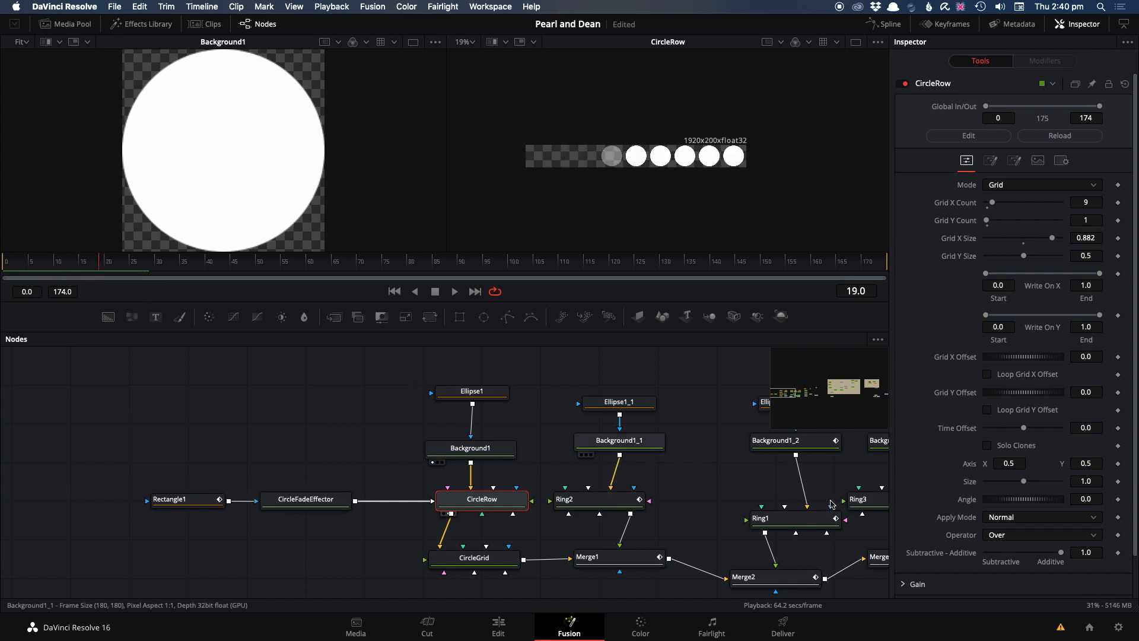
pyautogui.moveTo(92, 267); pyautogui.dragTo(84, 264)
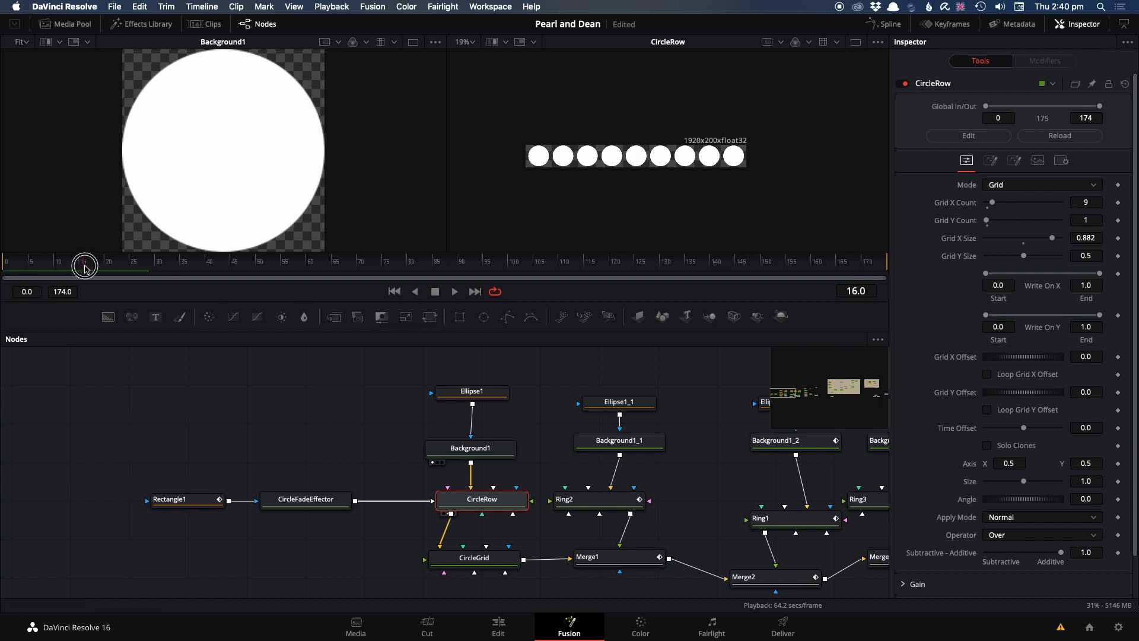
# Try a Blend of 0.764 on CircleRow, and restore it to 1.0.
pyautogui.scroll(-2, 947, 519)
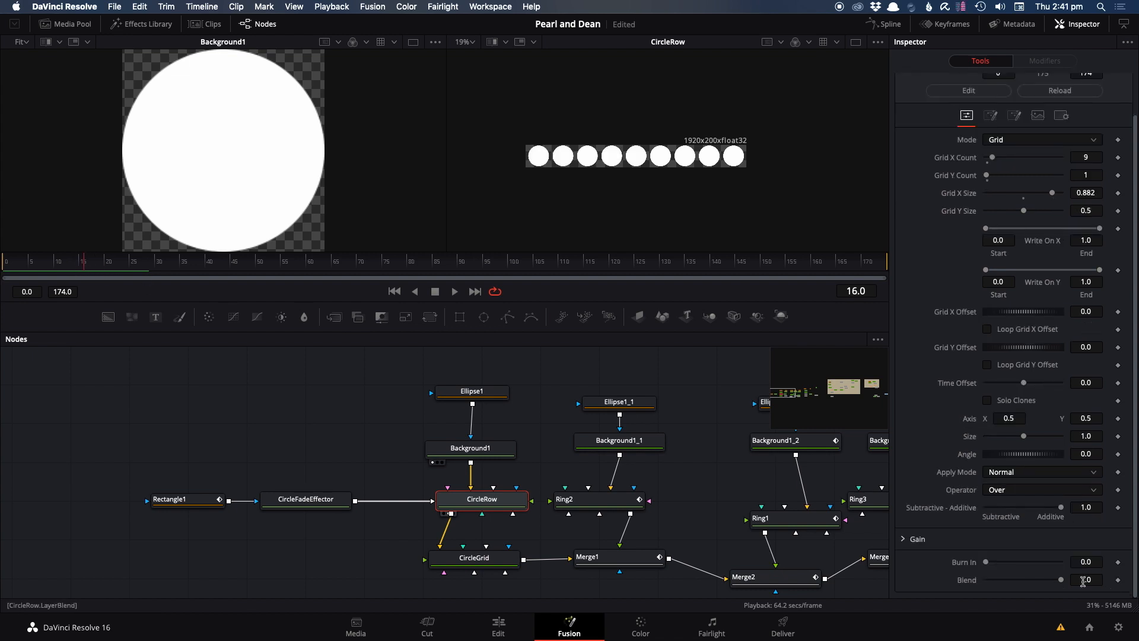
pyautogui.moveTo(1060, 580); pyautogui.dragTo(1043, 580)
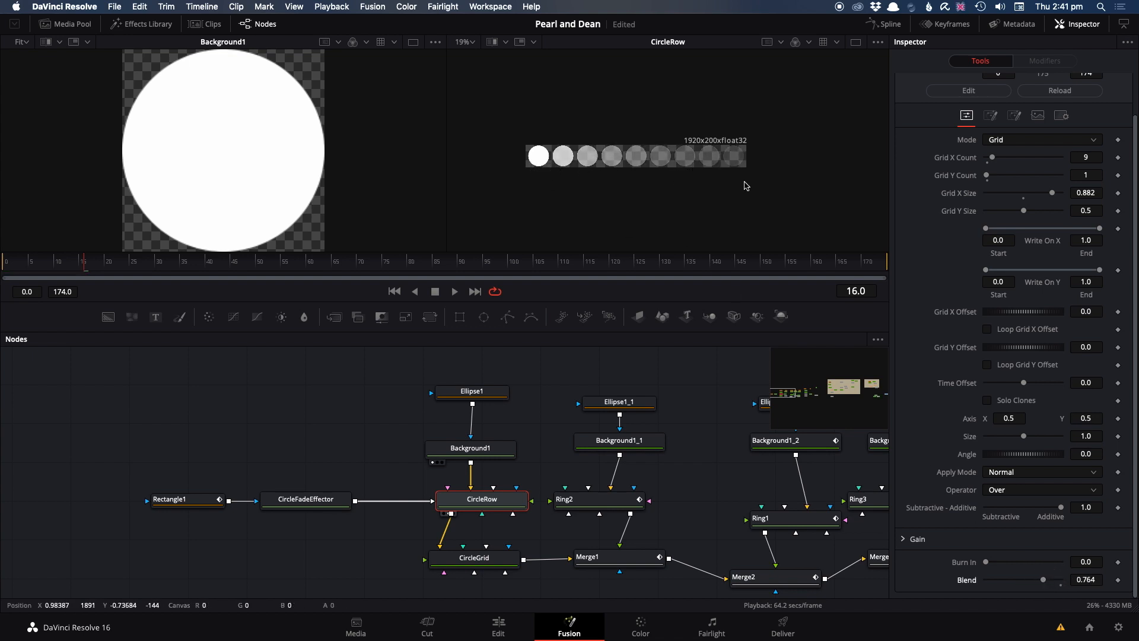
pyautogui.moveTo(1043, 579); pyautogui.dragTo(1063, 579)
# Review the CircleRow clones at frame 19 and scrub back to frame 8.
pyautogui.click(101, 268)
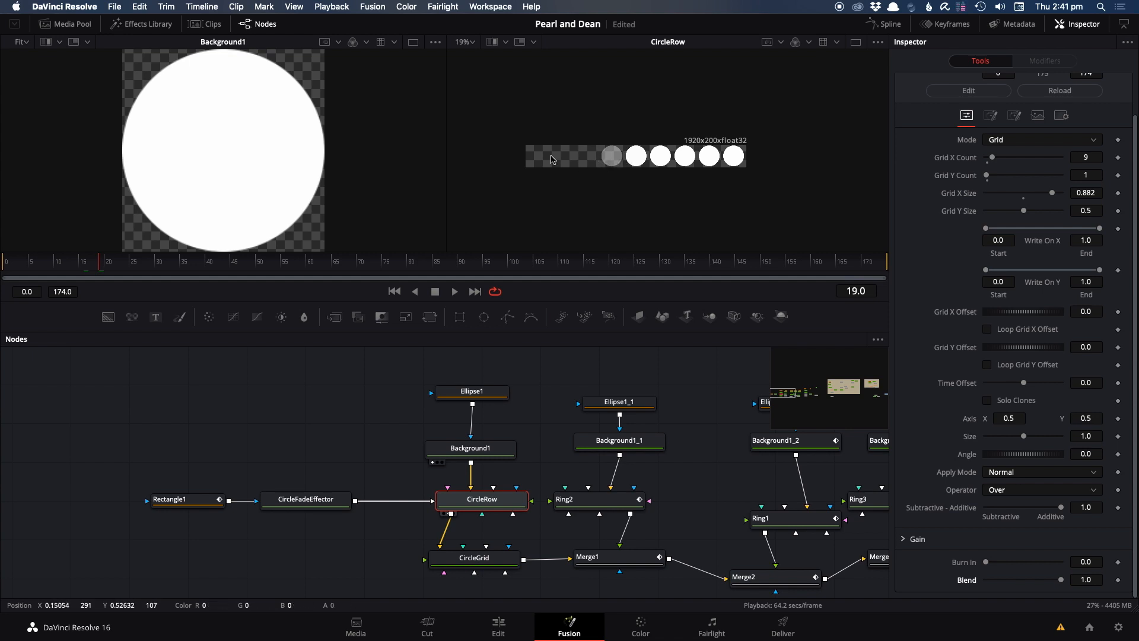
pyautogui.moveTo(98, 262); pyautogui.dragTo(44, 262)
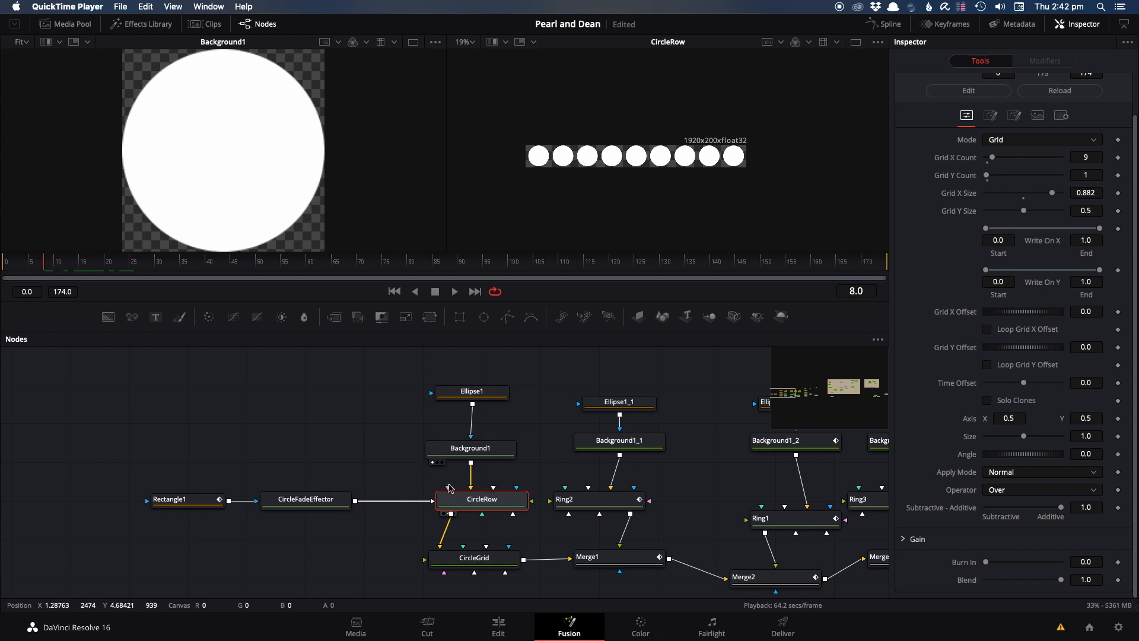
# Display CircleGrid in the second viewer and scrub past frame 19 to examine how the row is cloned.
pyautogui.click(473, 565)
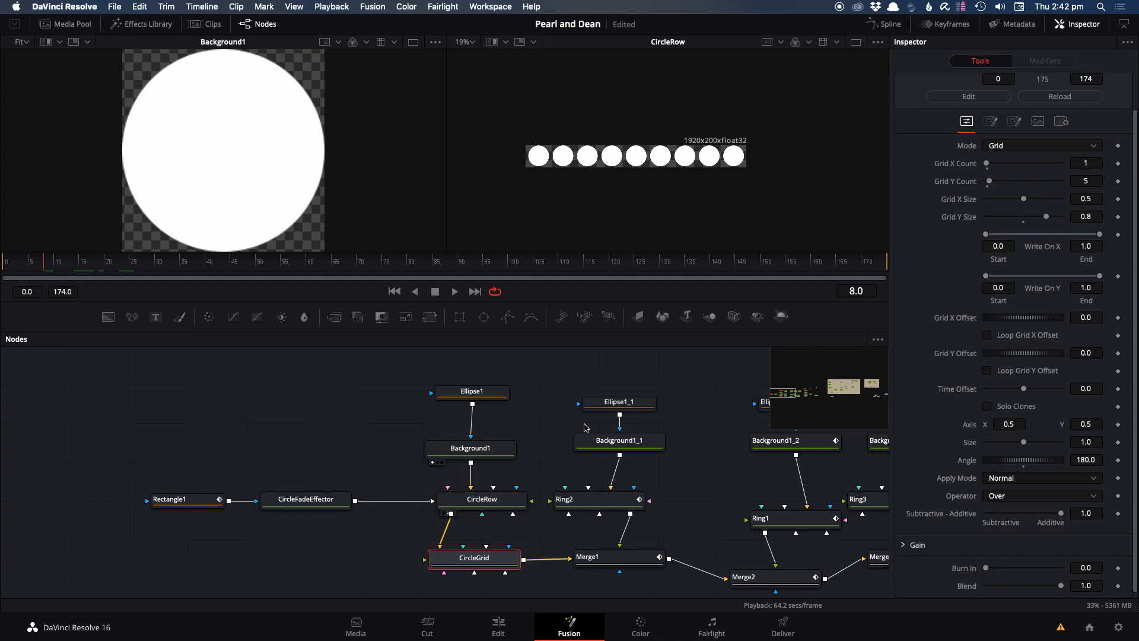
pyautogui.press('2')
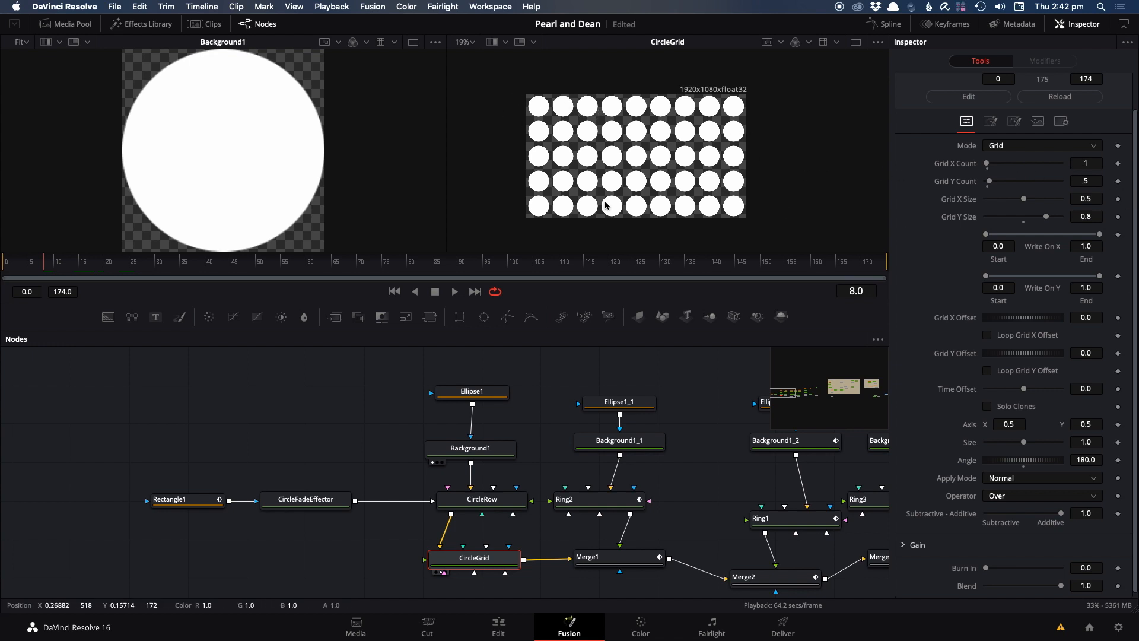
pyautogui.moveTo(53, 260); pyautogui.dragTo(99, 264)
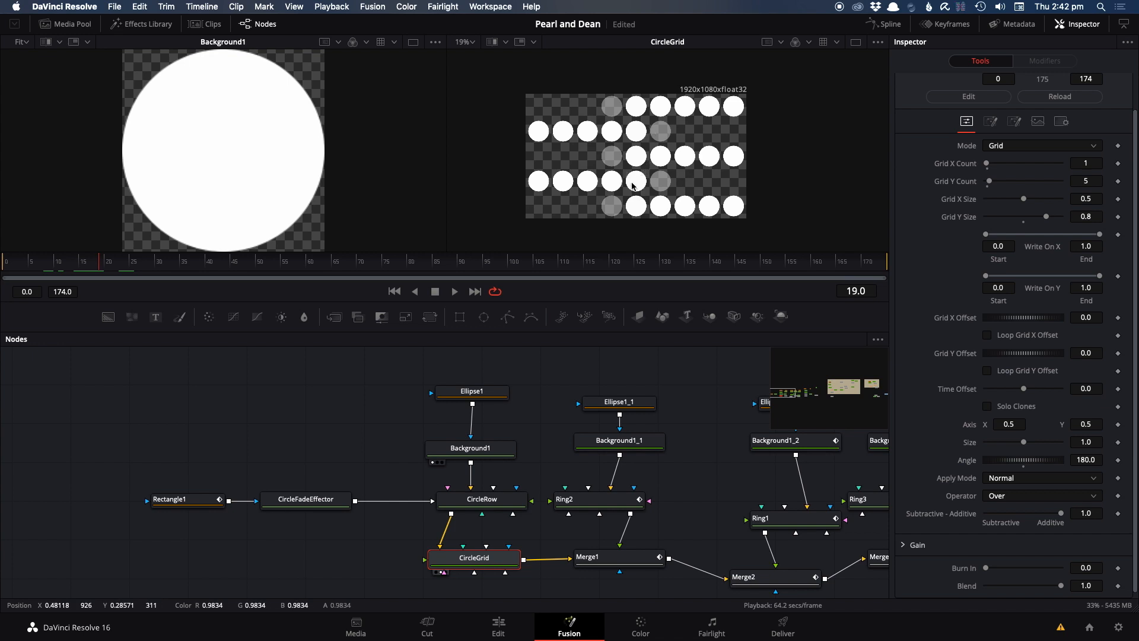
pyautogui.moveTo(95, 261); pyautogui.dragTo(131, 274)
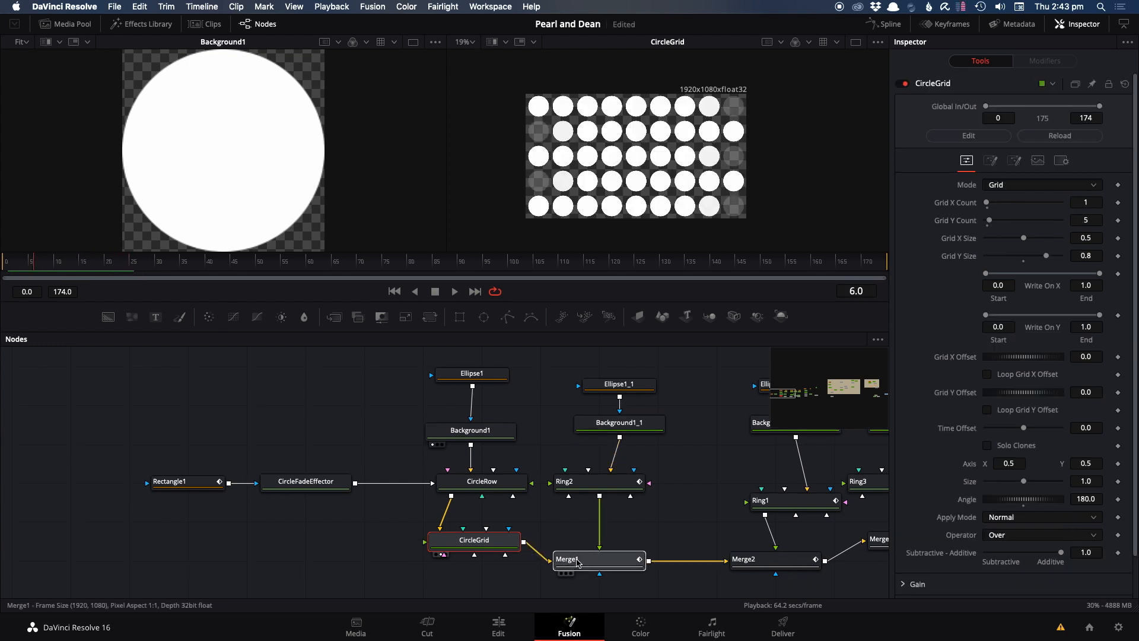
# Display Merge1 in the second viewer and compare its keyframed Blend at frames 4 and 10.
pyautogui.click(573, 558)
pyautogui.press('2')
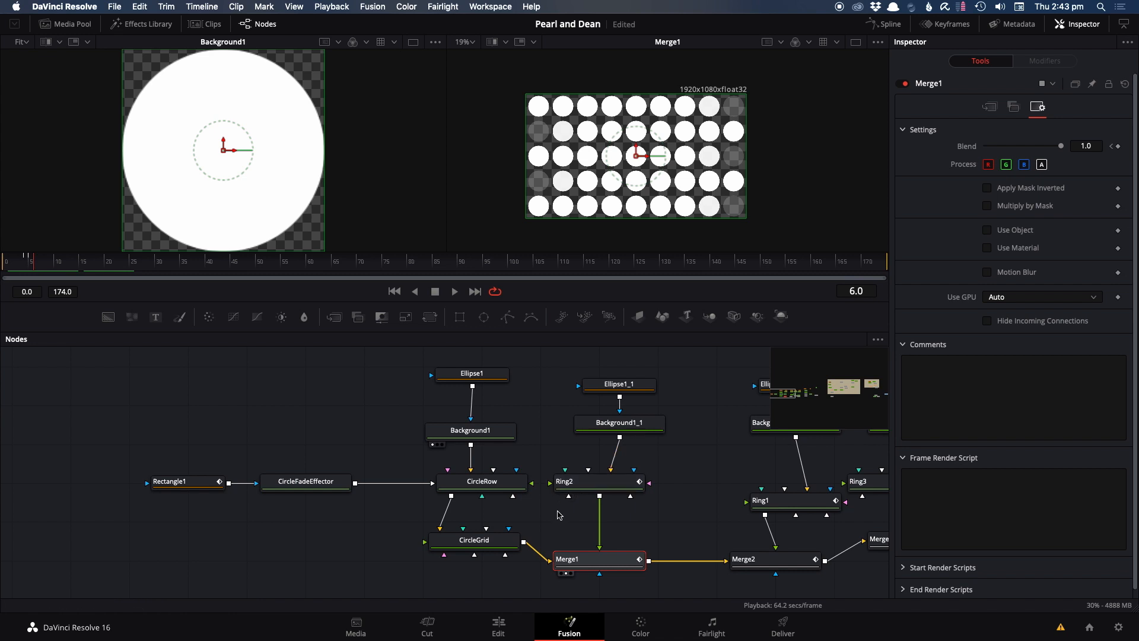
pyautogui.click(26, 270)
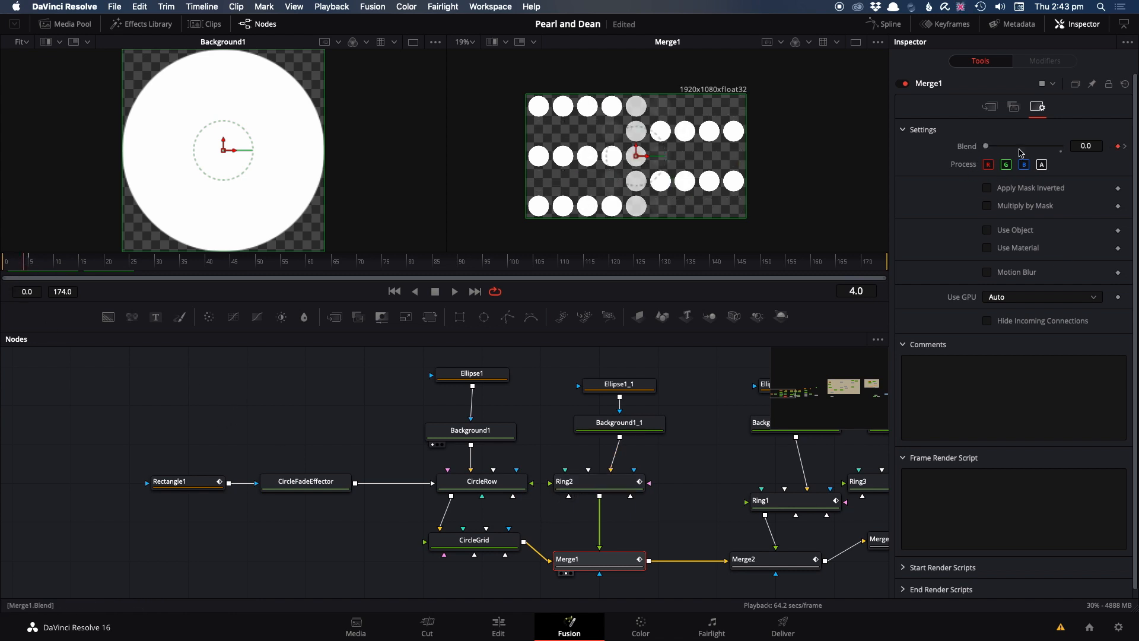
pyautogui.moveTo(32, 265); pyautogui.dragTo(55, 265)
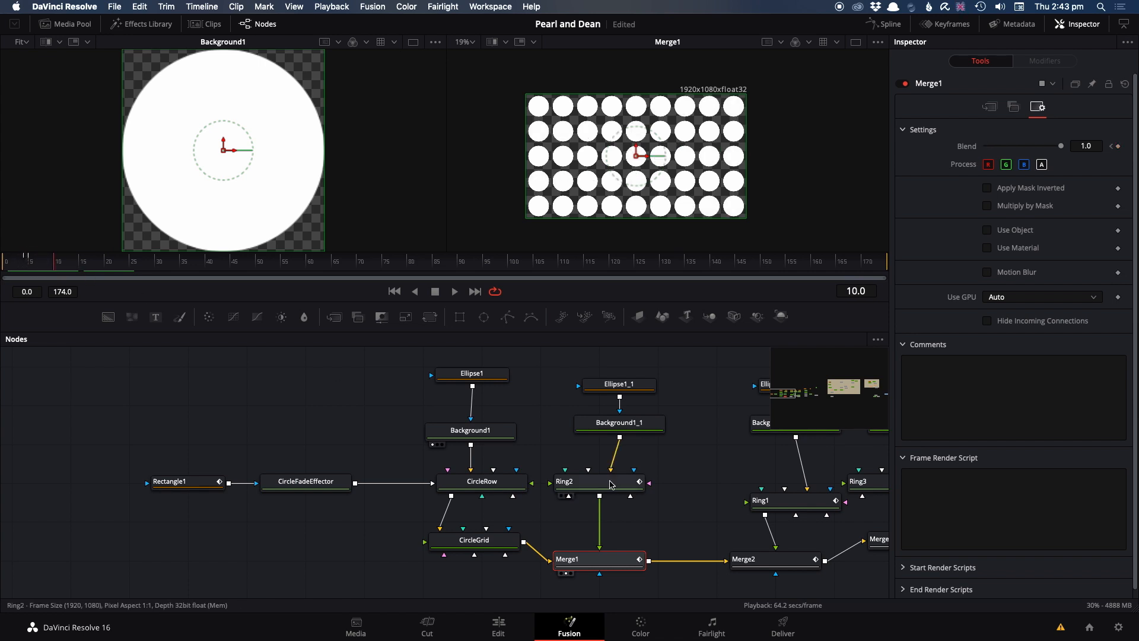
# Display Ring2 in the second viewer and its Background1_1 circle source in the first.
pyautogui.click(611, 483)
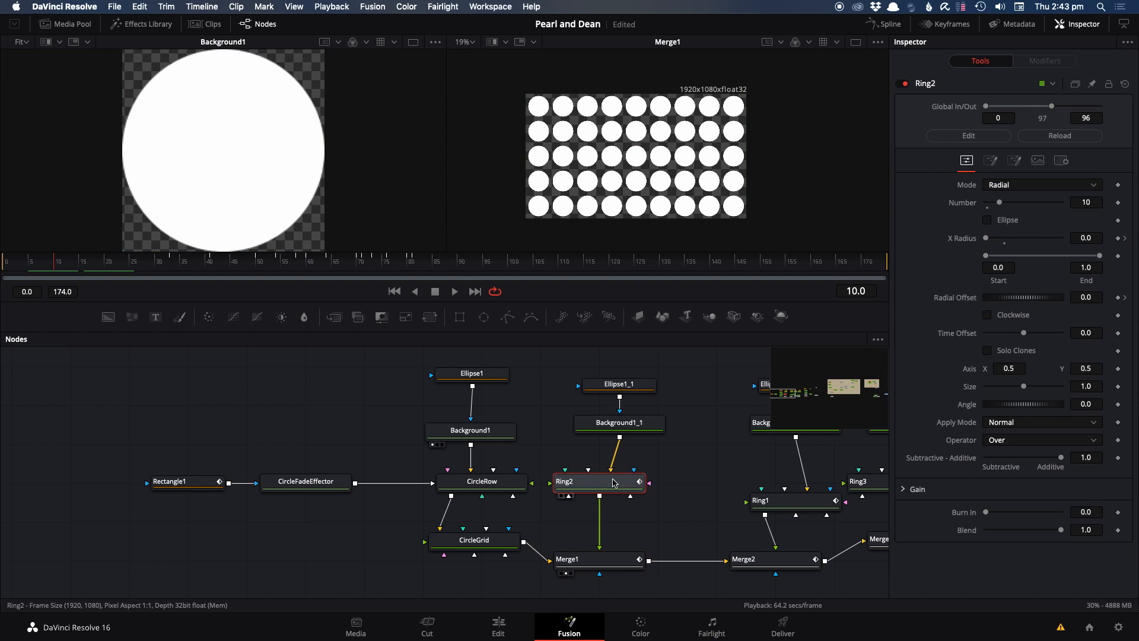
pyautogui.press('2')
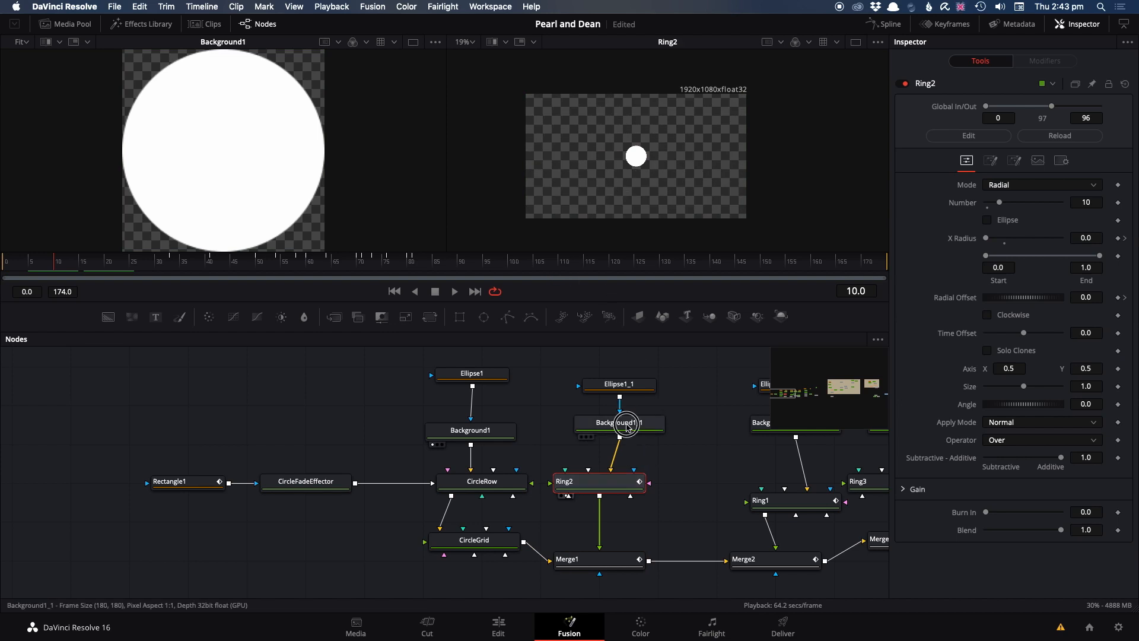
pyautogui.click(619, 425)
pyautogui.press('1')
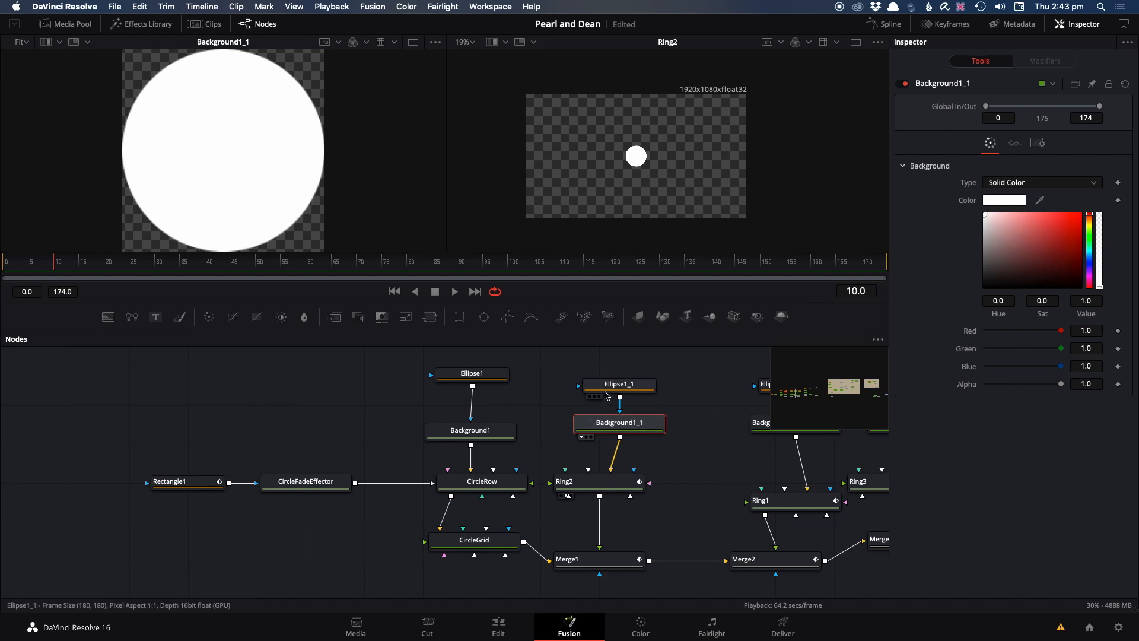
# Display the Ellipse1_1 mask in the second viewer and inspect it up close.
pyautogui.click(609, 387)
pyautogui.press('2')
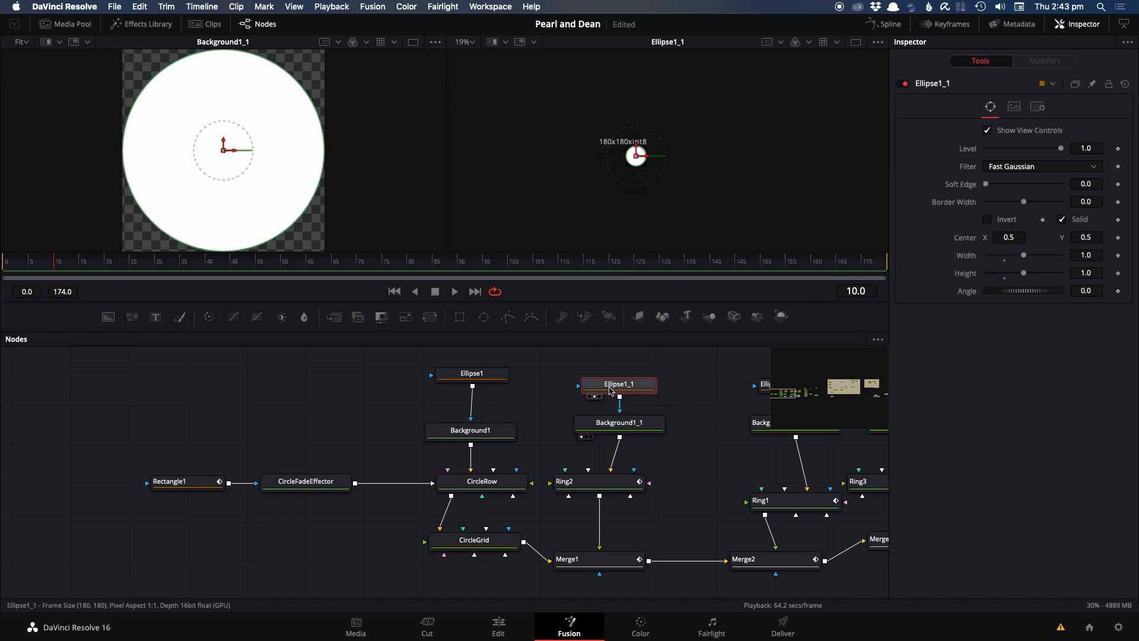
pyautogui.scroll(1, 596, 199)
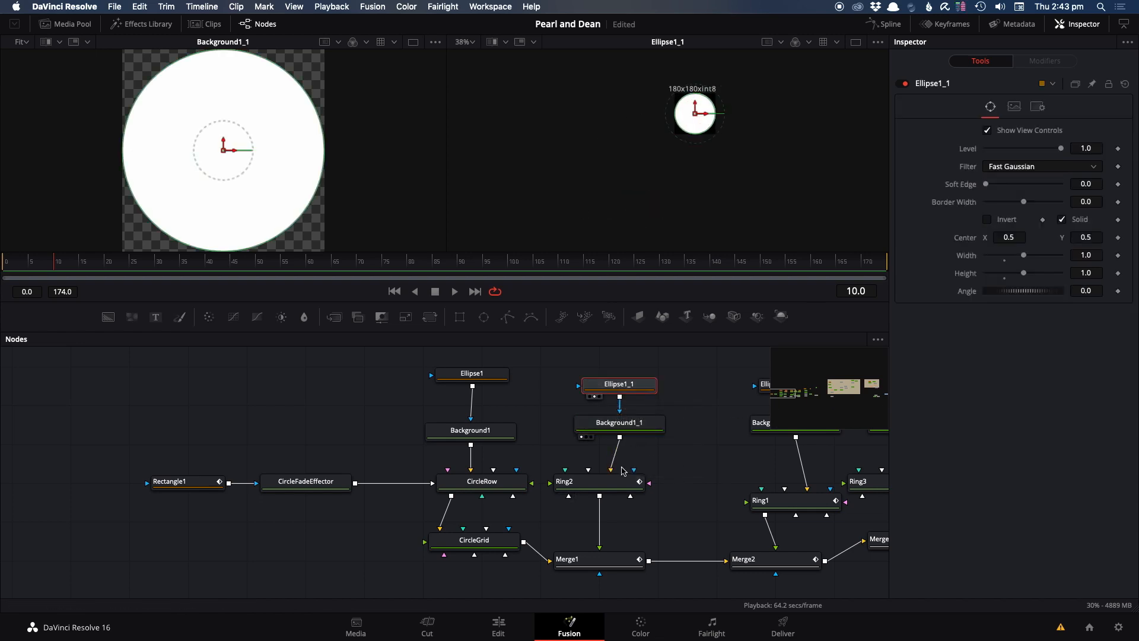
# Display Ring2 in the second viewer and scrub through to frame 82 to study its animated radius and radial offset.
pyautogui.click(620, 481)
pyautogui.press('2')
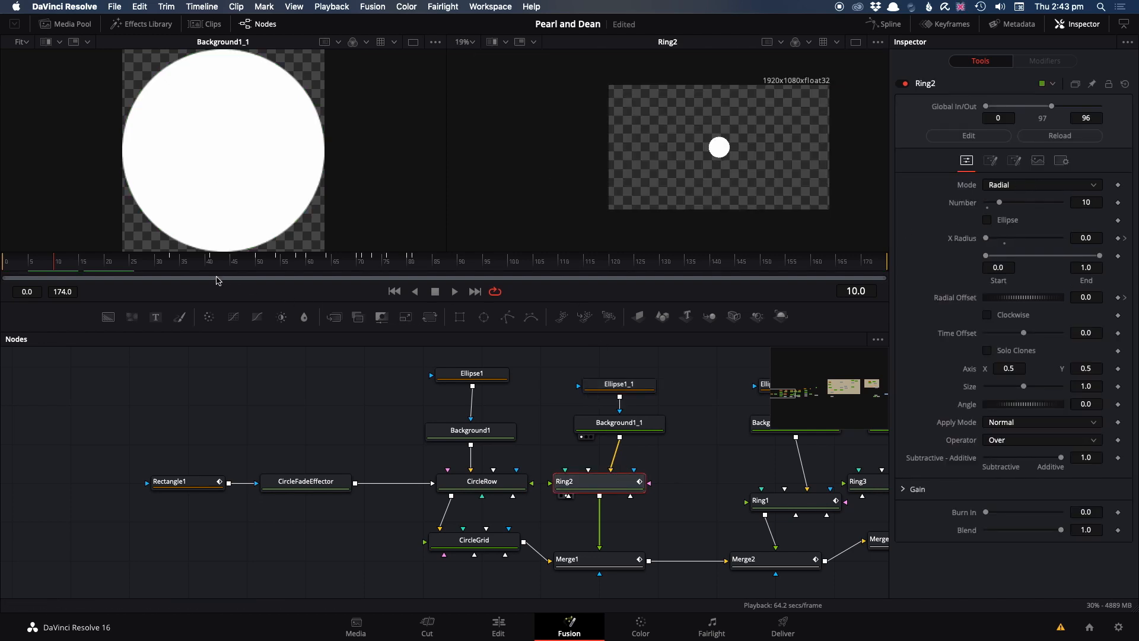
pyautogui.click(143, 264)
pyautogui.moveTo(146, 264); pyautogui.dragTo(319, 289)
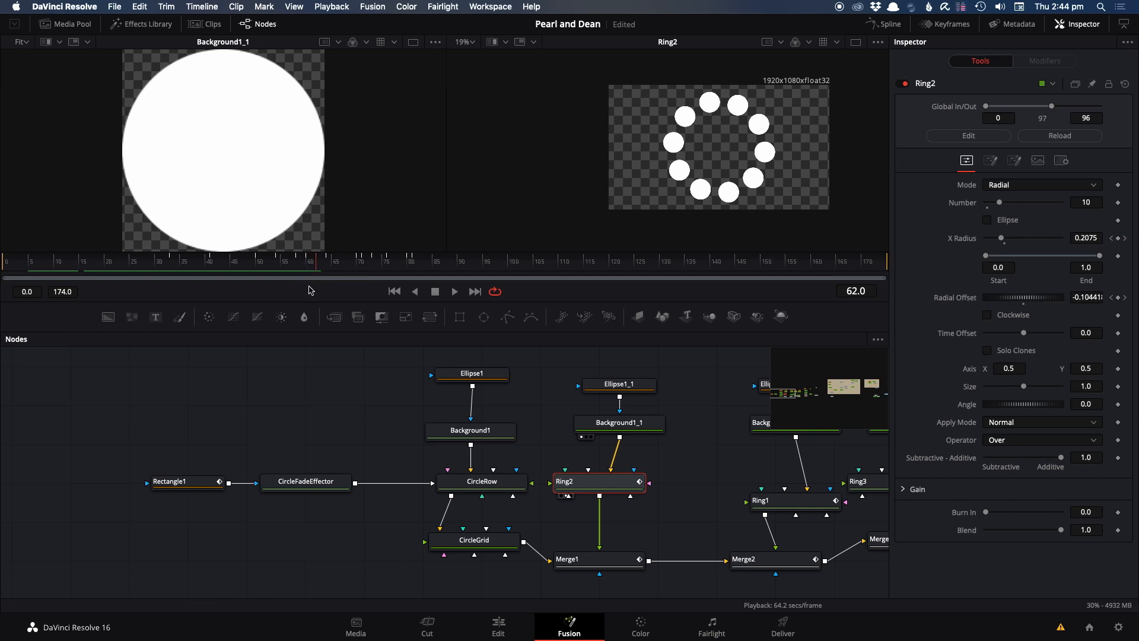
pyautogui.moveTo(318, 270); pyautogui.dragTo(398, 286)
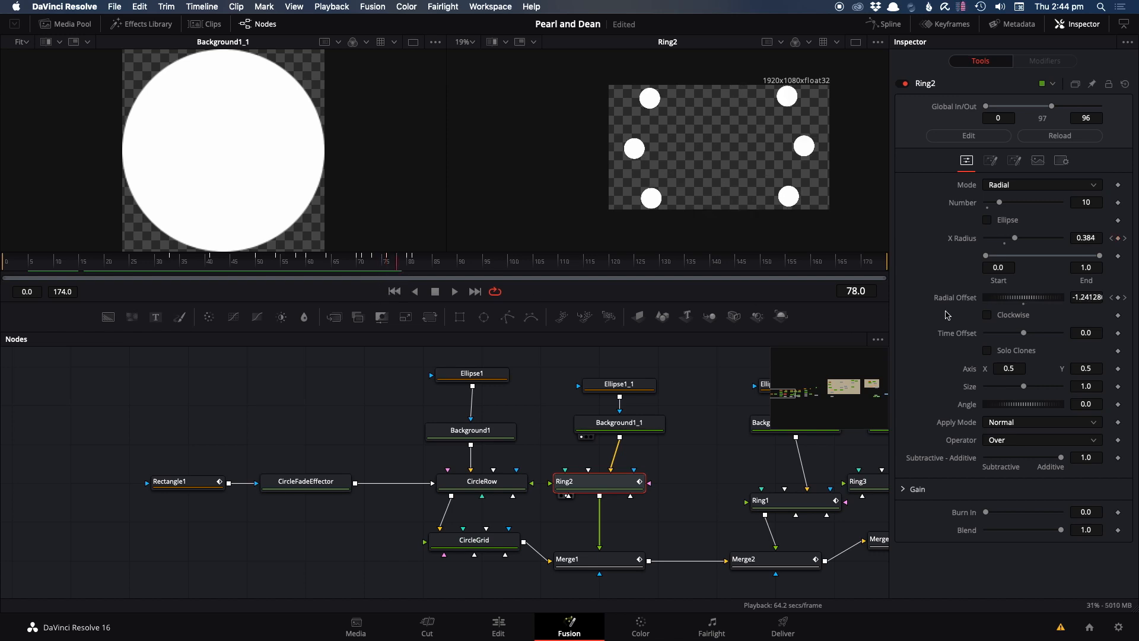
pyautogui.moveTo(396, 271); pyautogui.dragTo(421, 271)
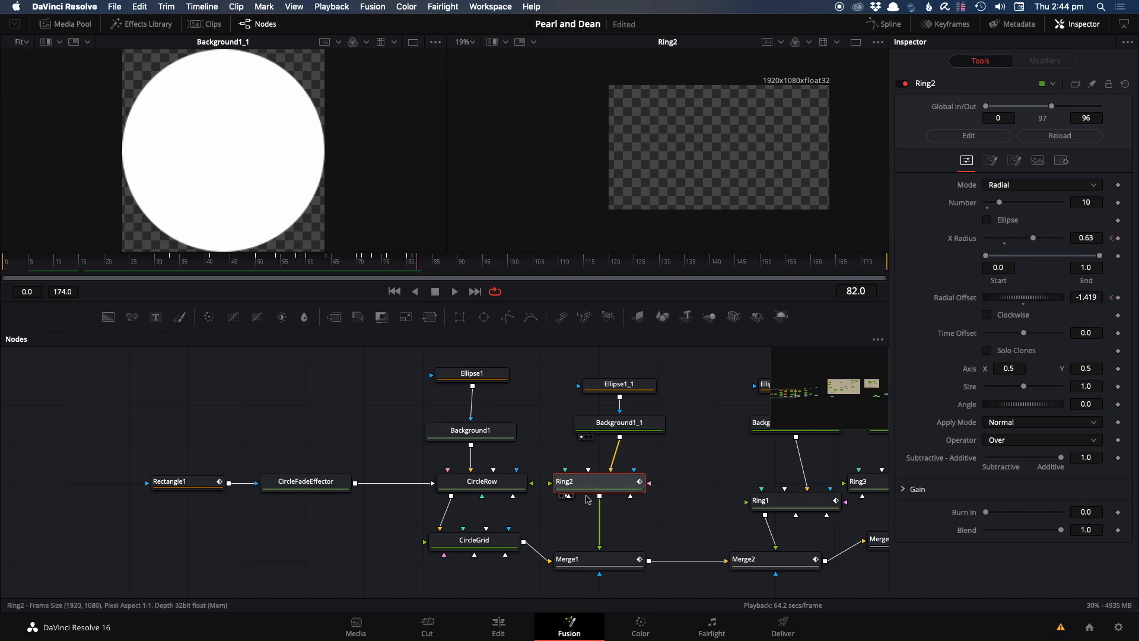
# Display Merge1 at frame 4 and inspect the overlapping circles up close.
pyautogui.click(586, 559)
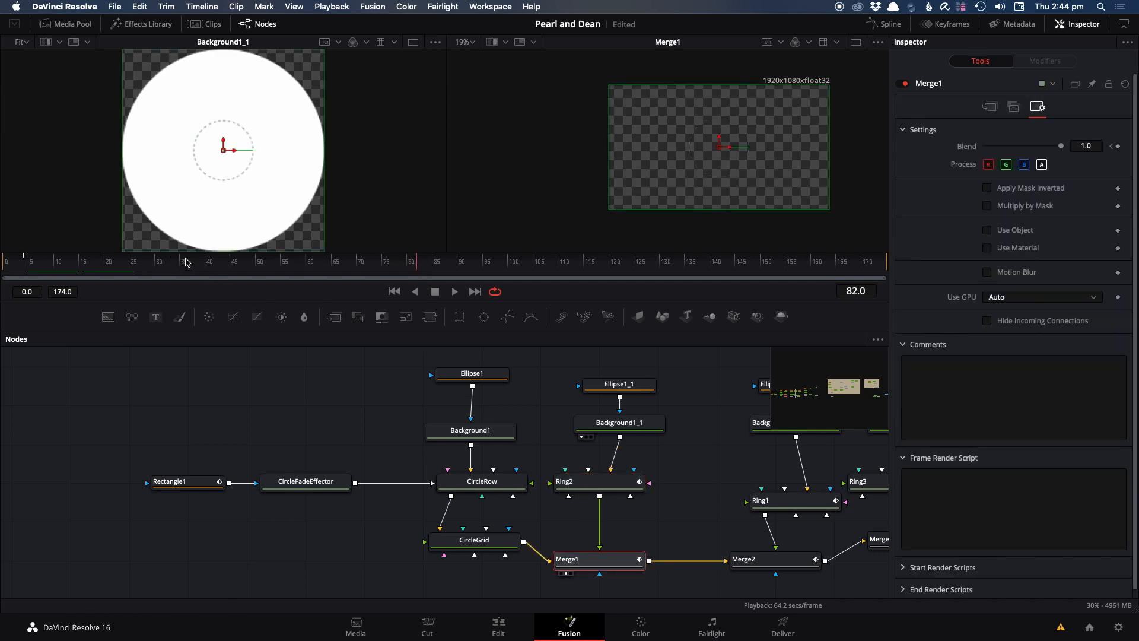
pyautogui.moveTo(2, 267); pyautogui.dragTo(25, 264)
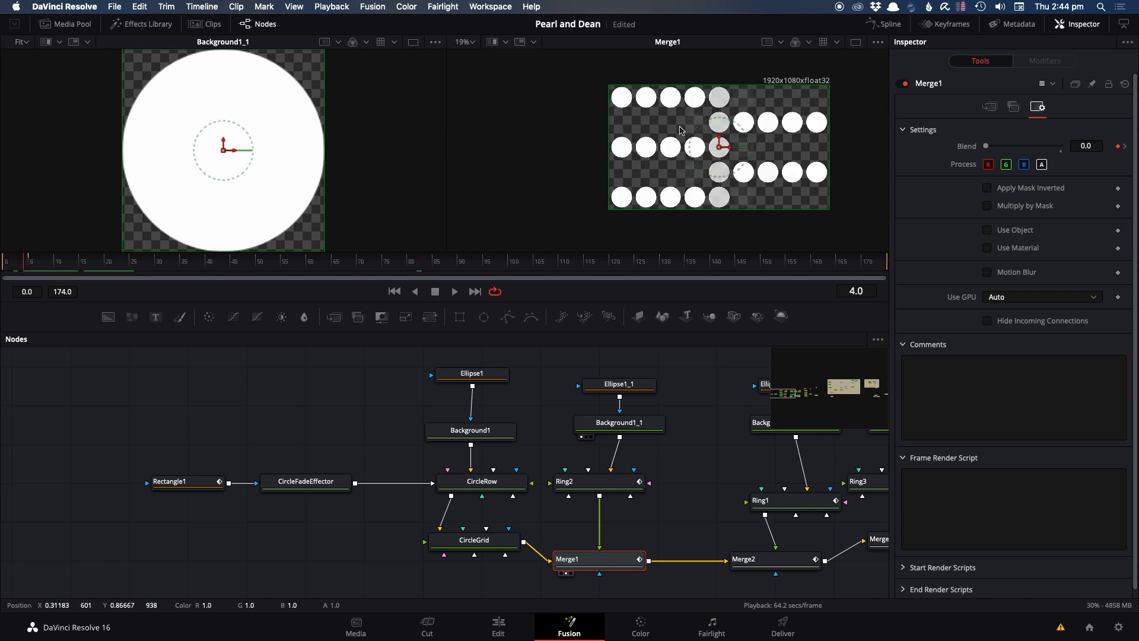
pyautogui.scroll(4, 732, 178)
pyautogui.scroll(-3, 732, 229)
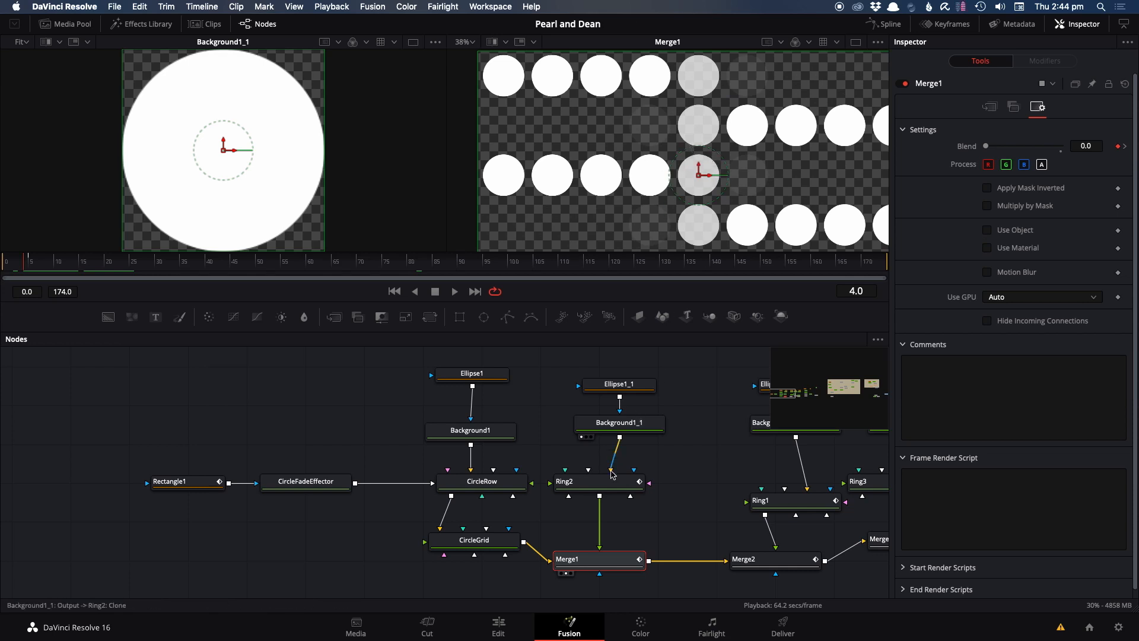
# Display Ring2 in the first viewer beside Merge1 in the second, and scrub through the animation to frame 76.
pyautogui.click(610, 480)
pyautogui.press('1')
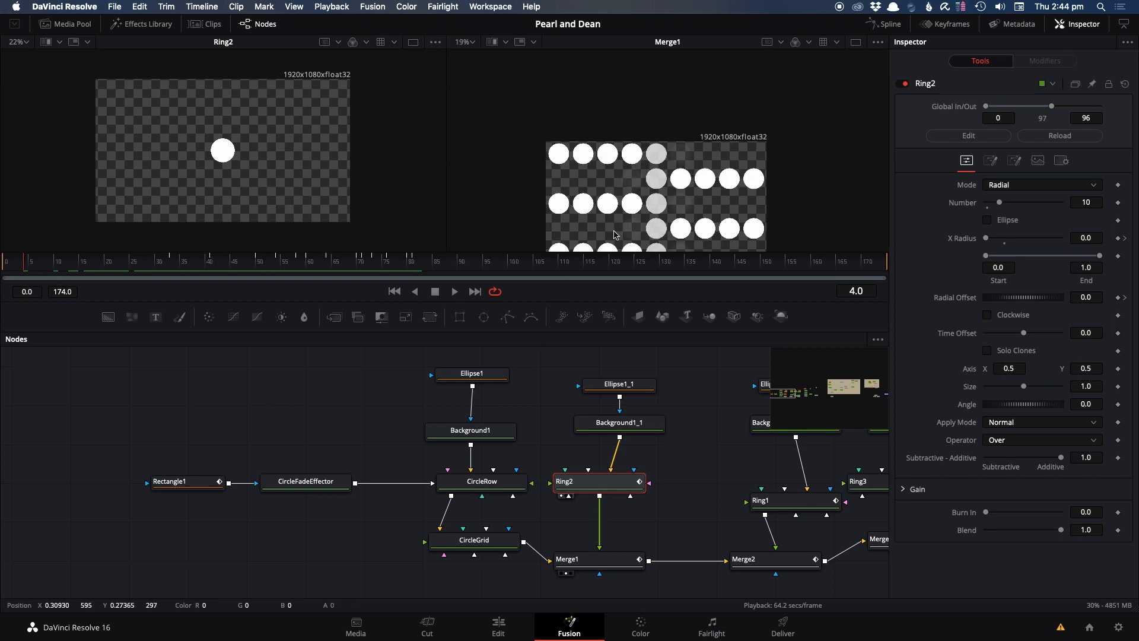
pyautogui.scroll(-2, 582, 154)
pyautogui.scroll(-1, 581, 152)
pyautogui.moveTo(81, 273); pyautogui.dragTo(390, 284)
# Display Merge2 in the second viewer and scrub back to frame 74 to check its blend.
pyautogui.hscroll(5, 437, 427)
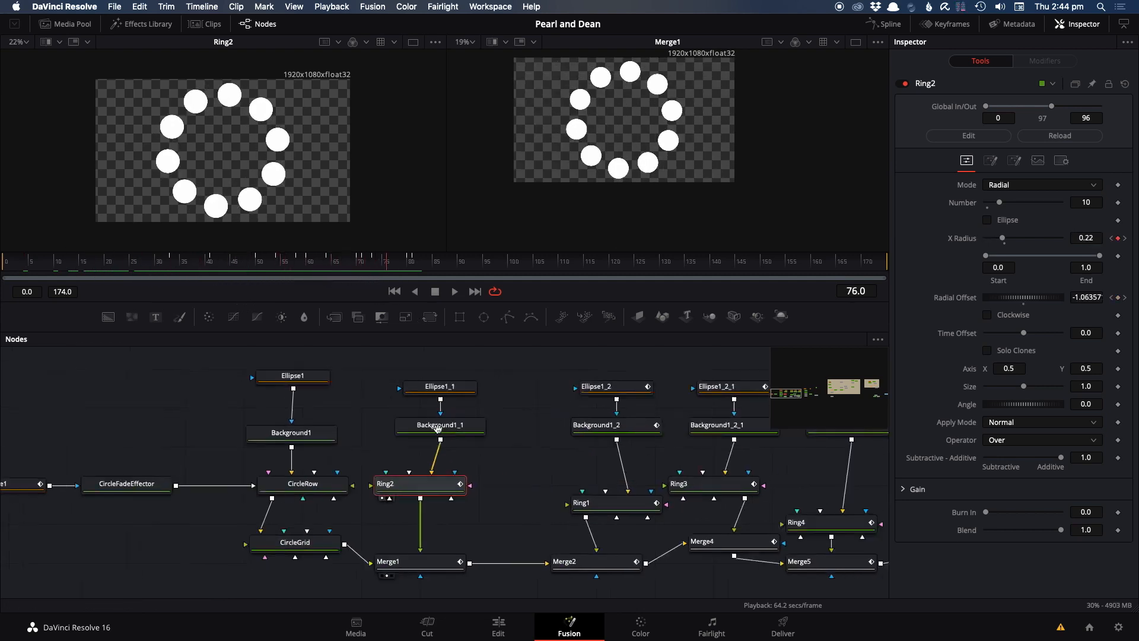
pyautogui.hscroll(3, 437, 427)
pyautogui.click(467, 547)
pyautogui.press('2')
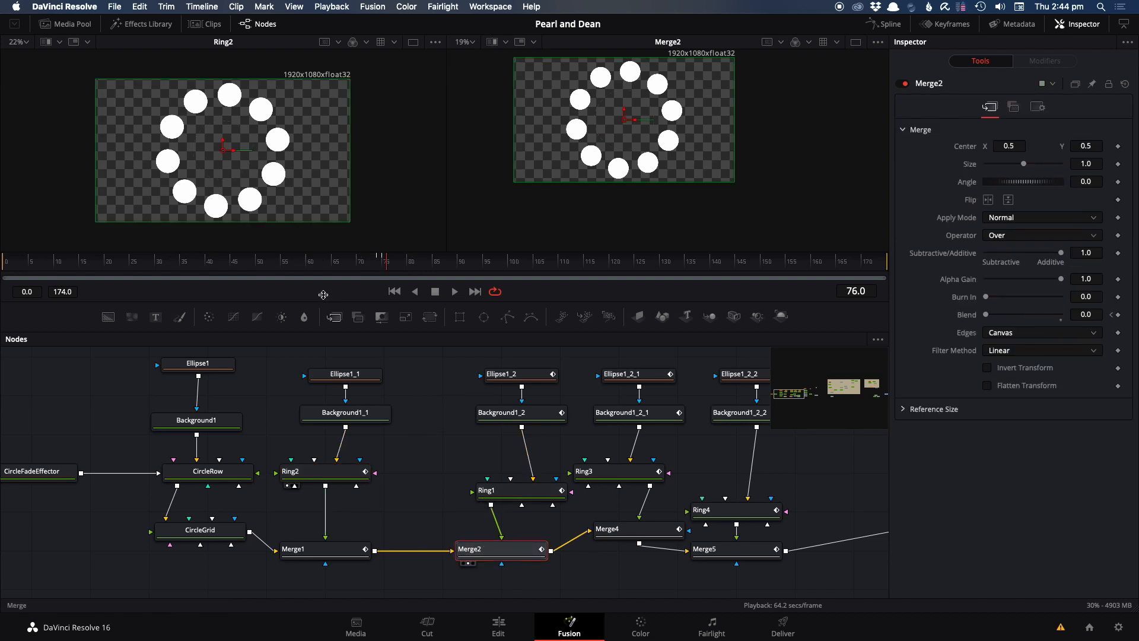
pyautogui.moveTo(374, 271); pyautogui.dragTo(378, 271)
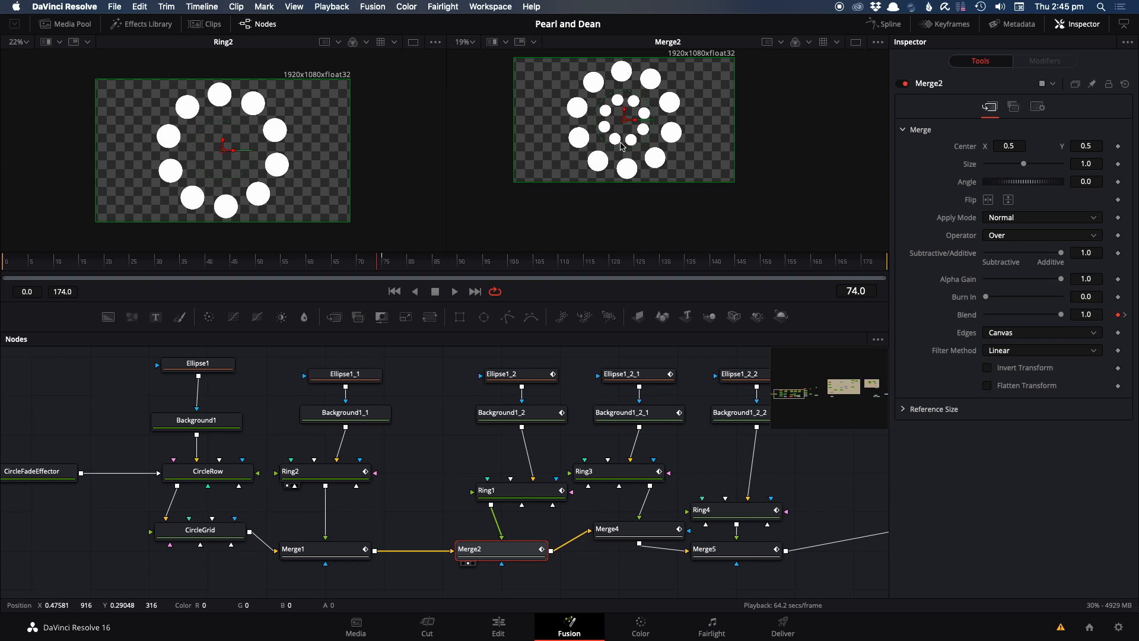
# Move the Ring1 node directly above Merge2 and study its animation in the second viewer up to frame 82.
pyautogui.moveTo(519, 487); pyautogui.dragTo(499, 507)
pyautogui.press('2')
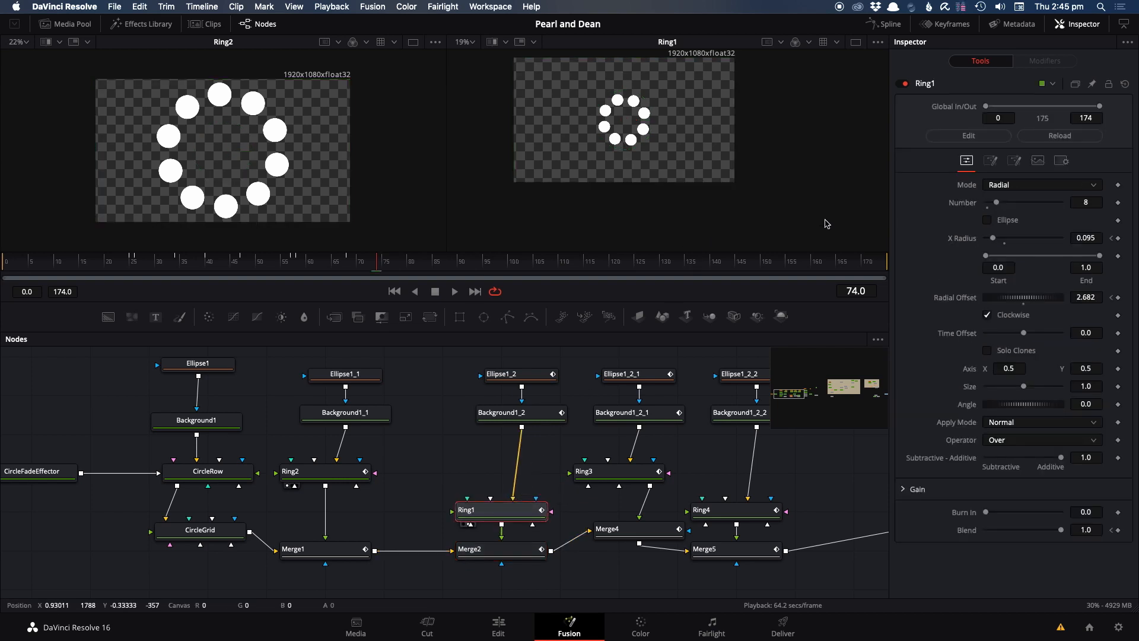
pyautogui.moveTo(125, 266); pyautogui.dragTo(152, 249)
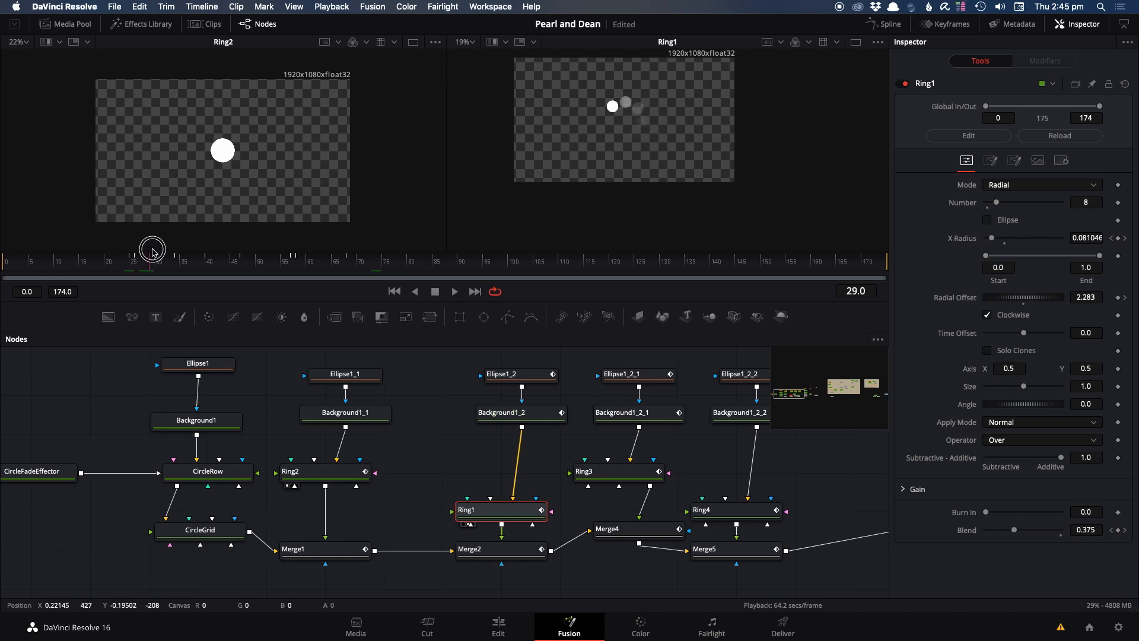
pyautogui.scroll(2, 647, 136)
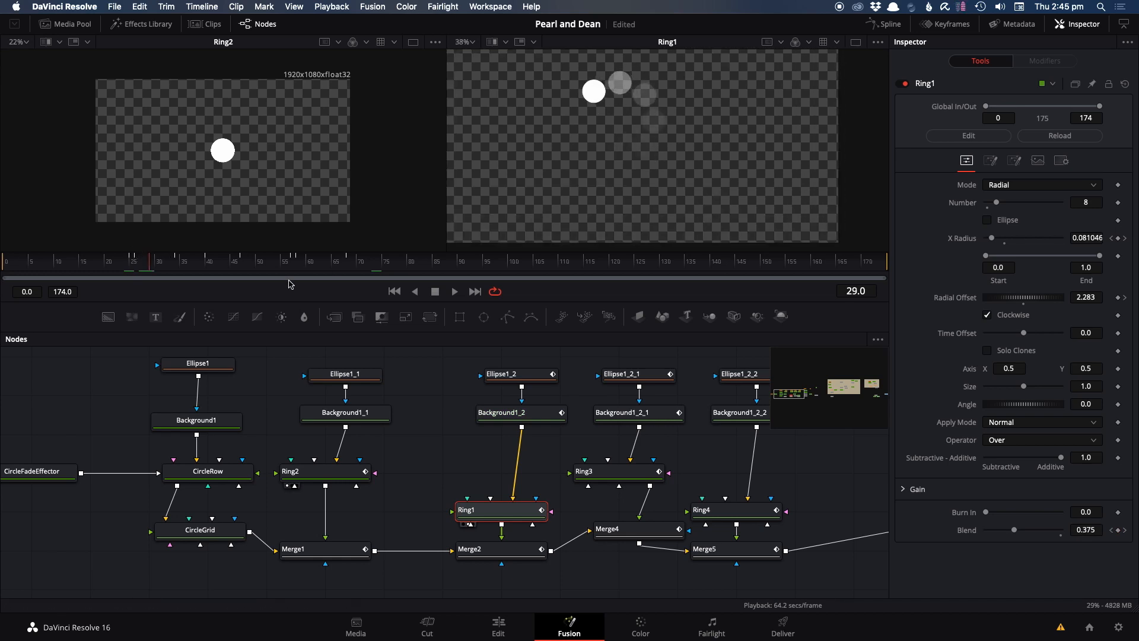
pyautogui.moveTo(159, 265); pyautogui.dragTo(421, 262)
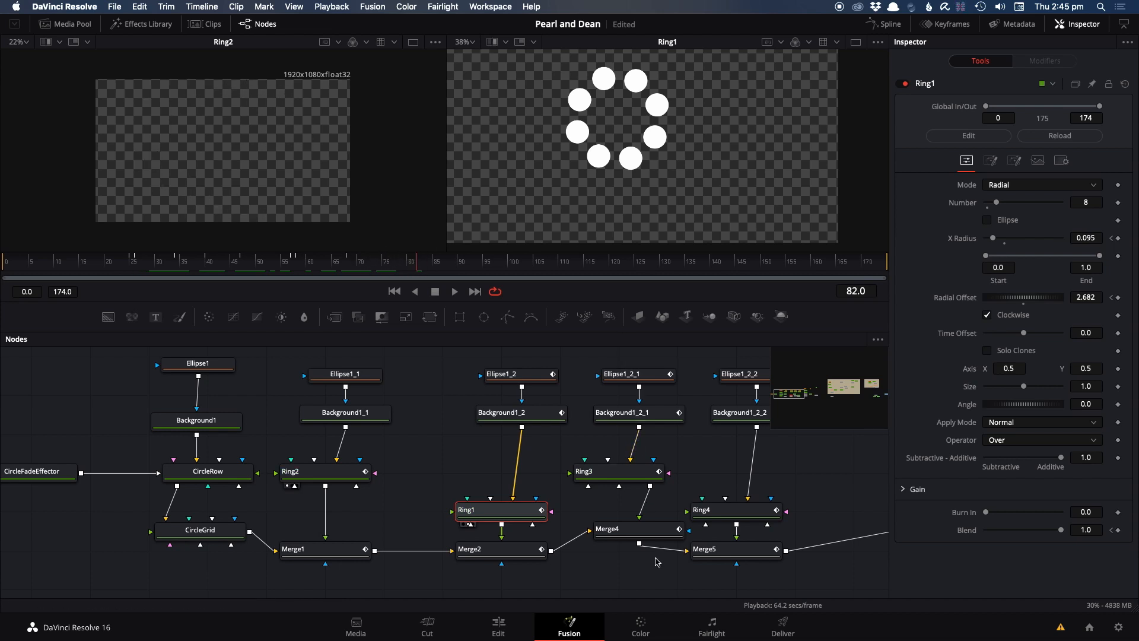
# Display Merge2 in the second viewer at frame 73 to see both rings combined.
pyautogui.click(498, 550)
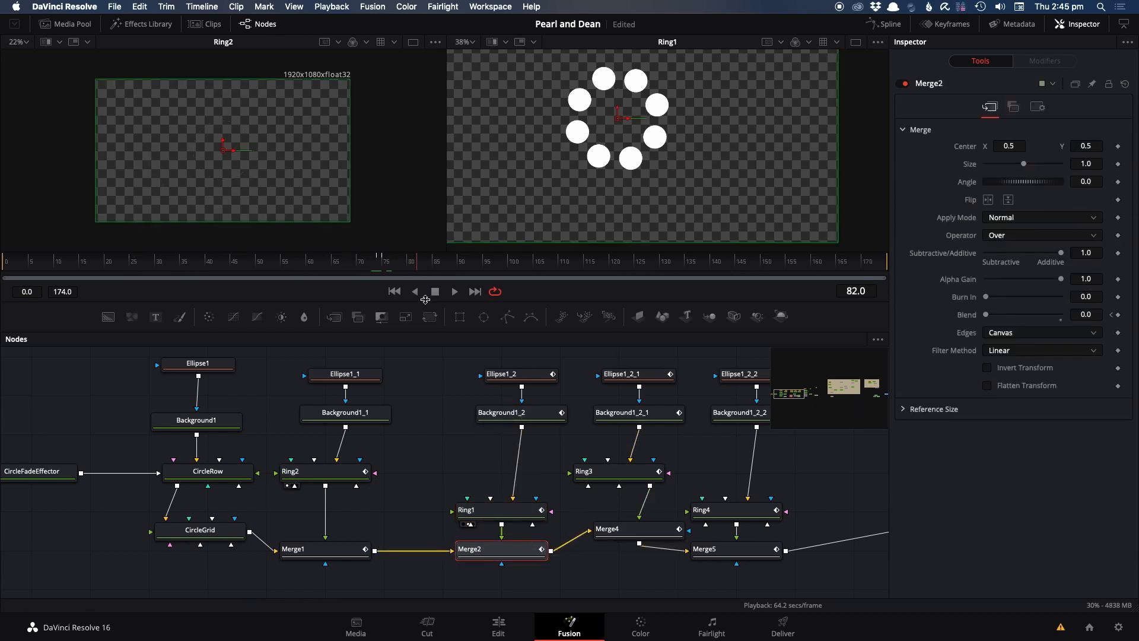
pyautogui.click(375, 270)
pyautogui.press('2')
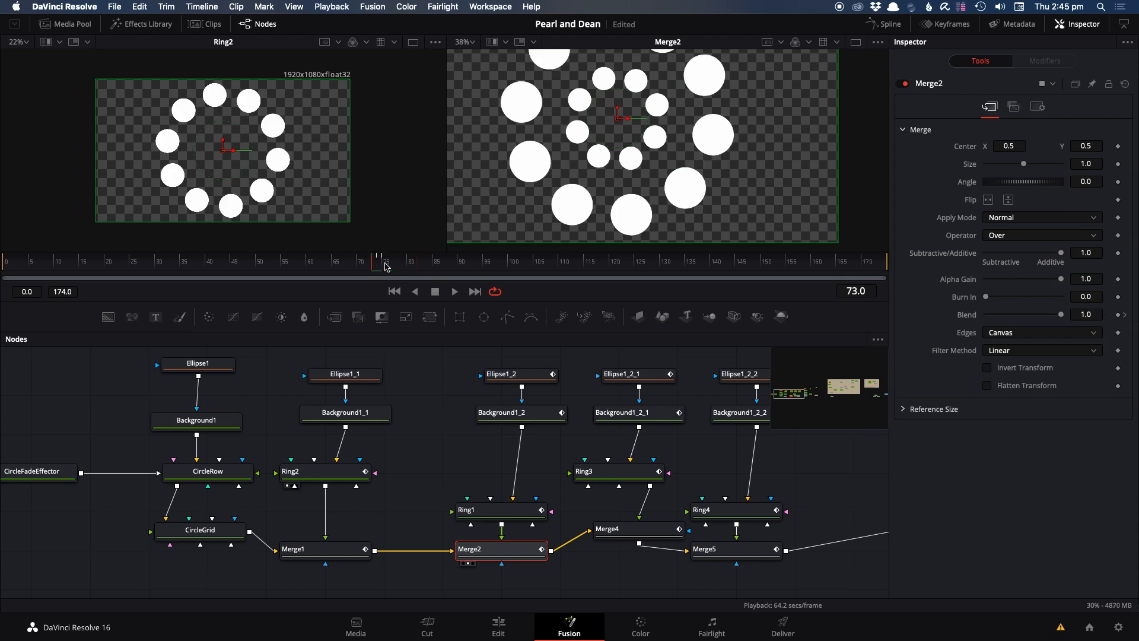
# Display Ring3 in the second viewer and scrub through its animation to frame 78.
pyautogui.scroll(-1, 540, 546)
pyautogui.moveTo(541, 542); pyautogui.dragTo(414, 511)
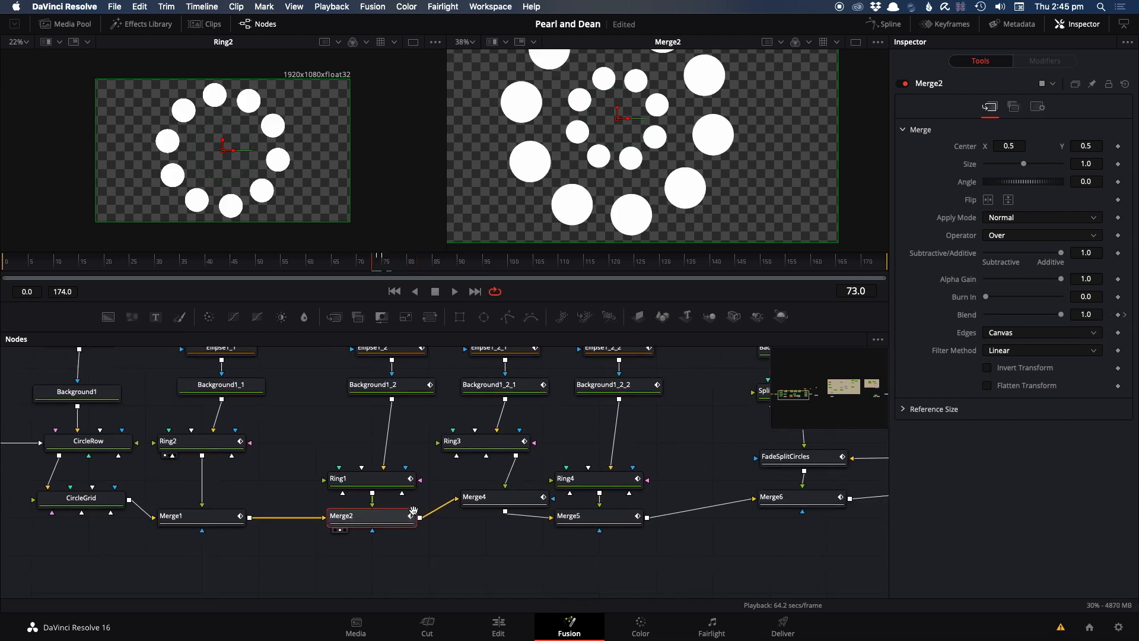
pyautogui.moveTo(518, 496); pyautogui.dragTo(496, 535)
pyautogui.click(469, 485)
pyautogui.press('2')
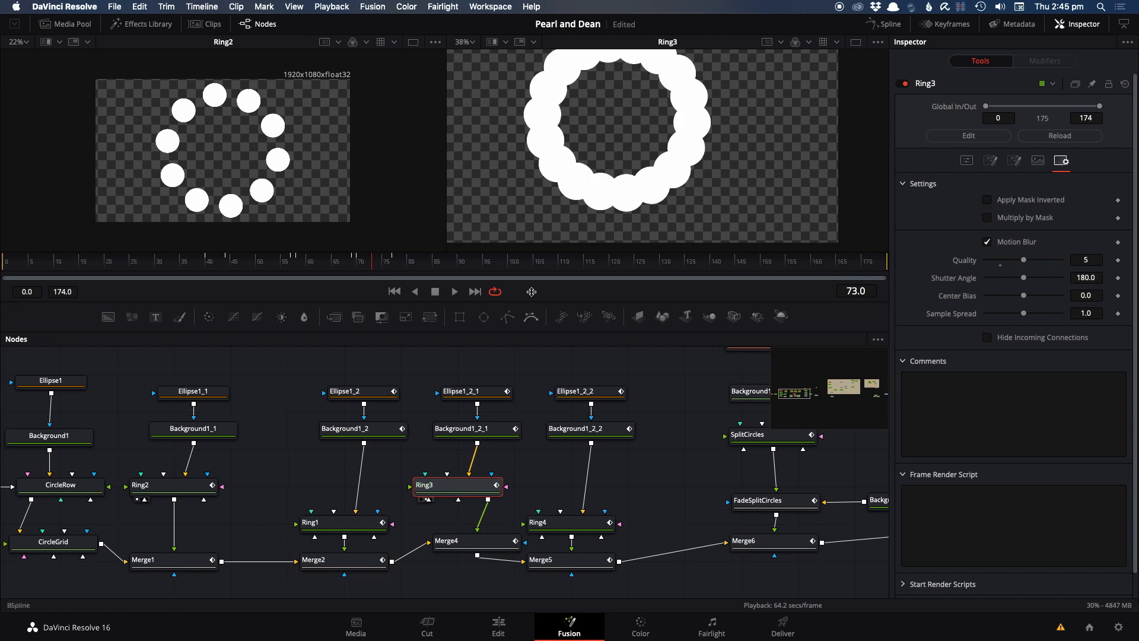
pyautogui.moveTo(331, 261); pyautogui.dragTo(401, 256)
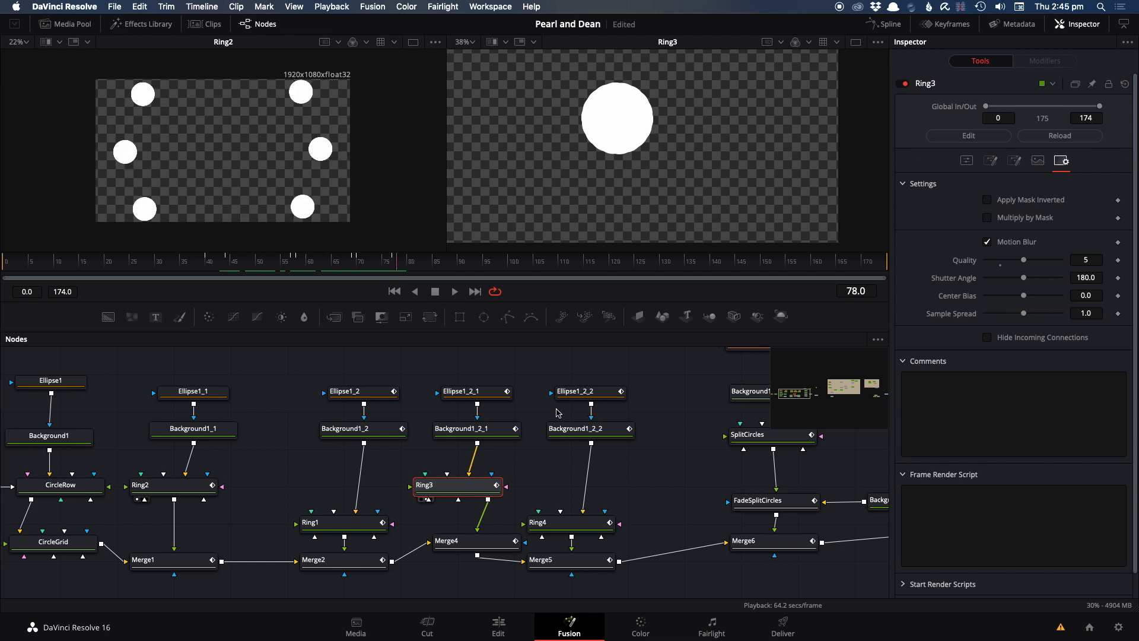
# Display the full frame of Merge5 in the second viewer and scrub to frame 84 to check its blend.
pyautogui.click(567, 559)
pyautogui.press('2')
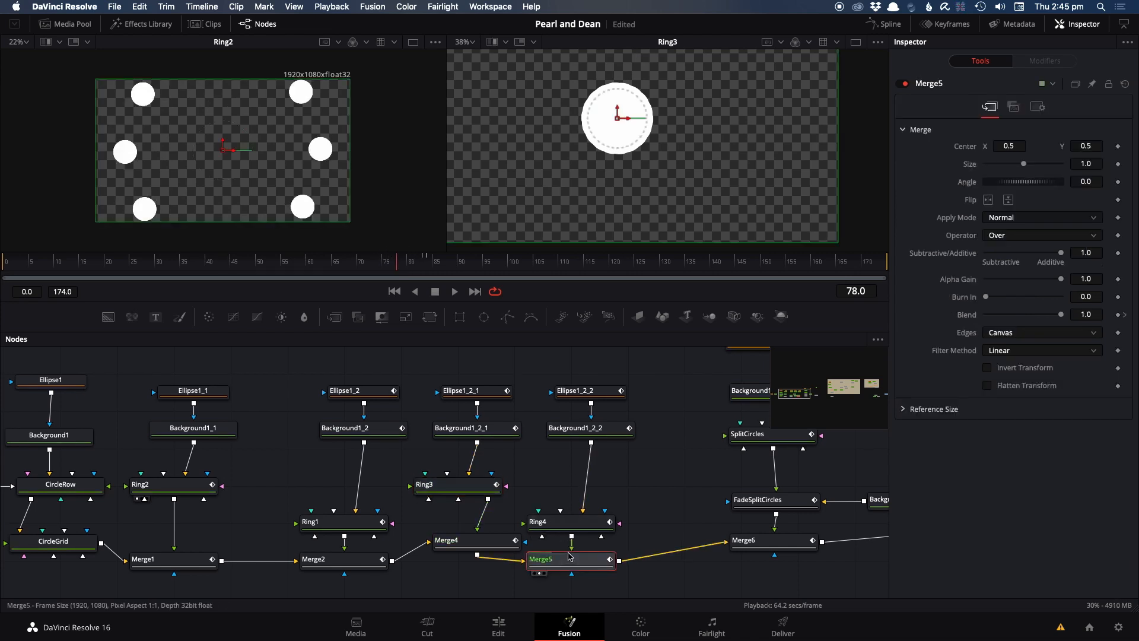
pyautogui.scroll(-3, 531, 202)
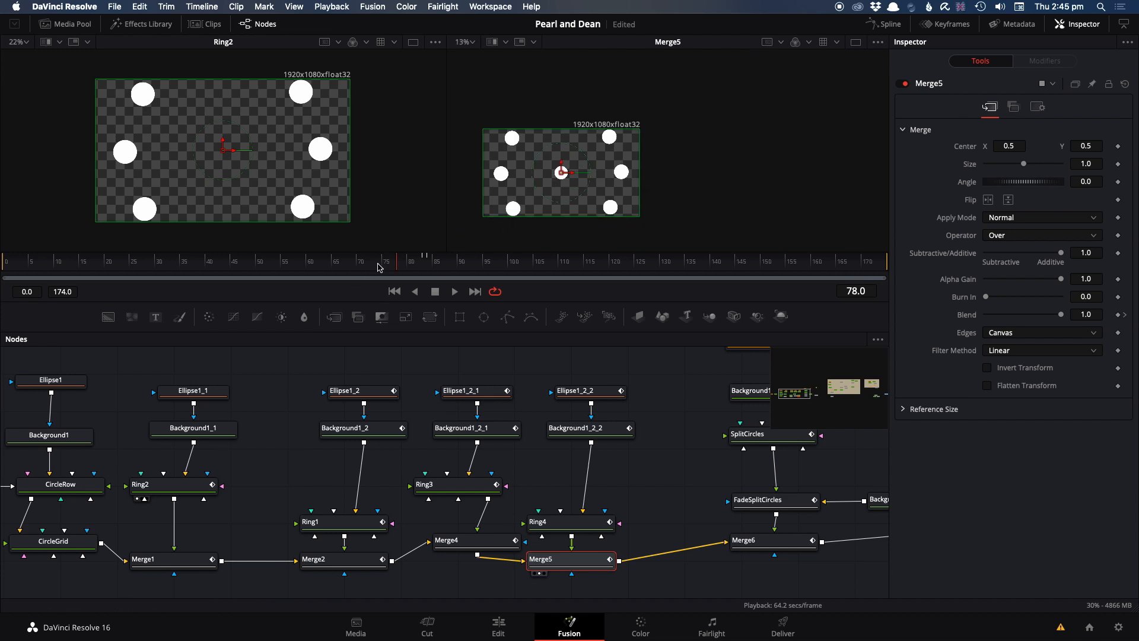
pyautogui.moveTo(401, 261); pyautogui.dragTo(424, 258)
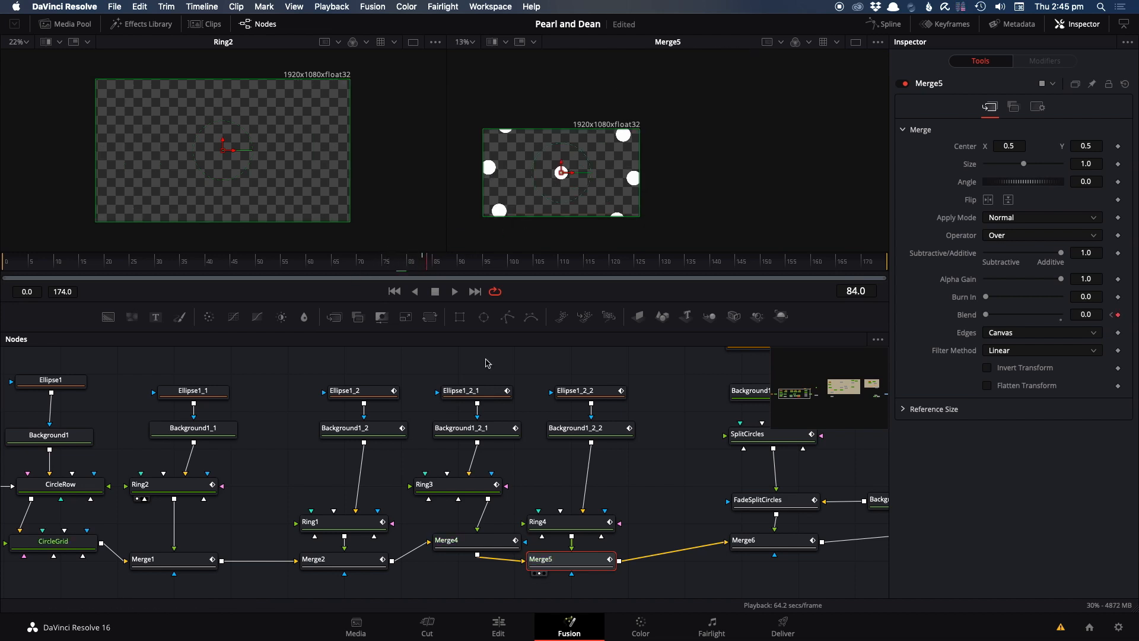
# Compare Ring4 with Merge5 in the second viewer, scrub back to frame 67 and play the combined rings.
pyautogui.click(581, 525)
pyautogui.press('2')
pyautogui.moveTo(343, 272)
pyautogui.mouseDown()
pyautogui.moveTo(402, 235)
pyautogui.moveTo(382, 262)
pyautogui.moveTo(274, 271)
pyautogui.moveTo(343, 273)
pyautogui.mouseUp()
pyautogui.click(564, 559)
pyautogui.press('2')
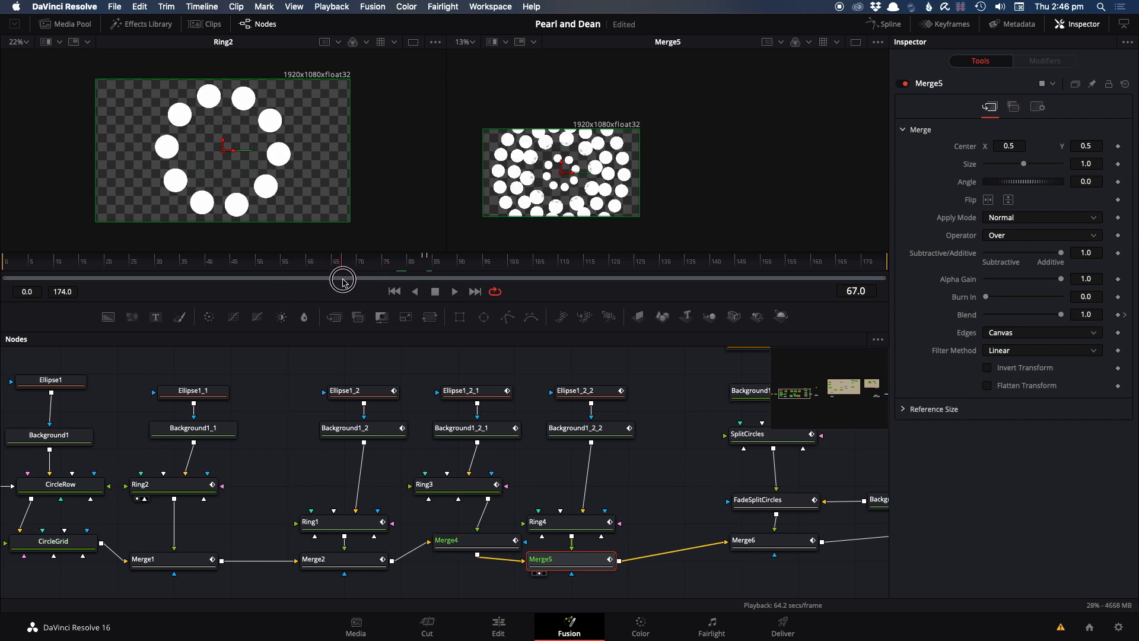
pyautogui.press('space')
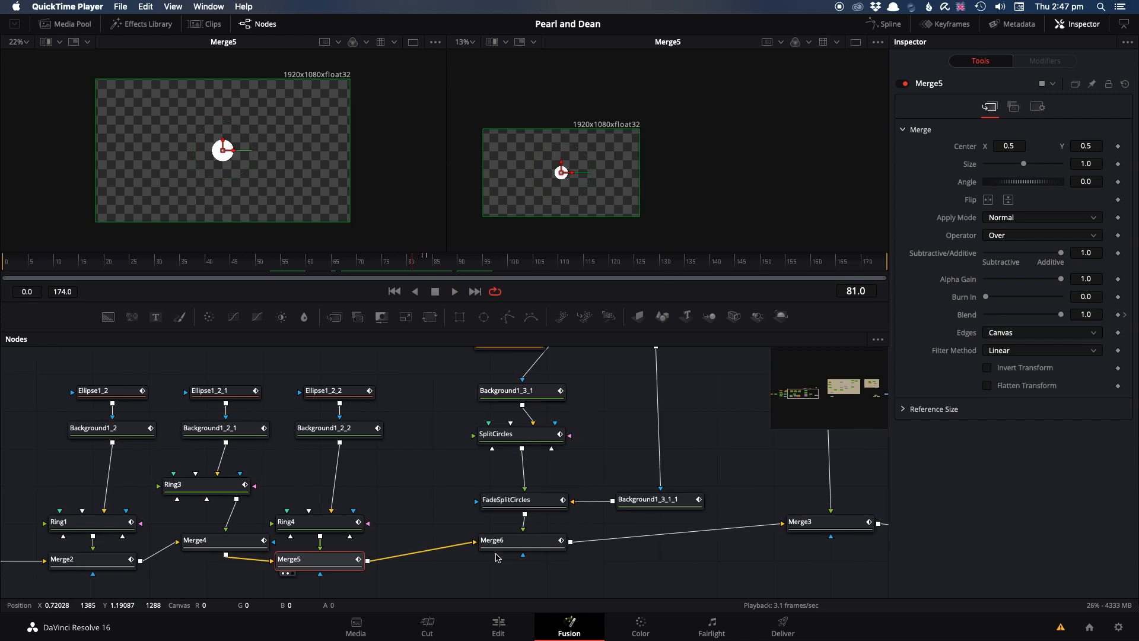
# Display Merge6 in the second viewer and scrub forward to frame 105.
pyautogui.click(502, 545)
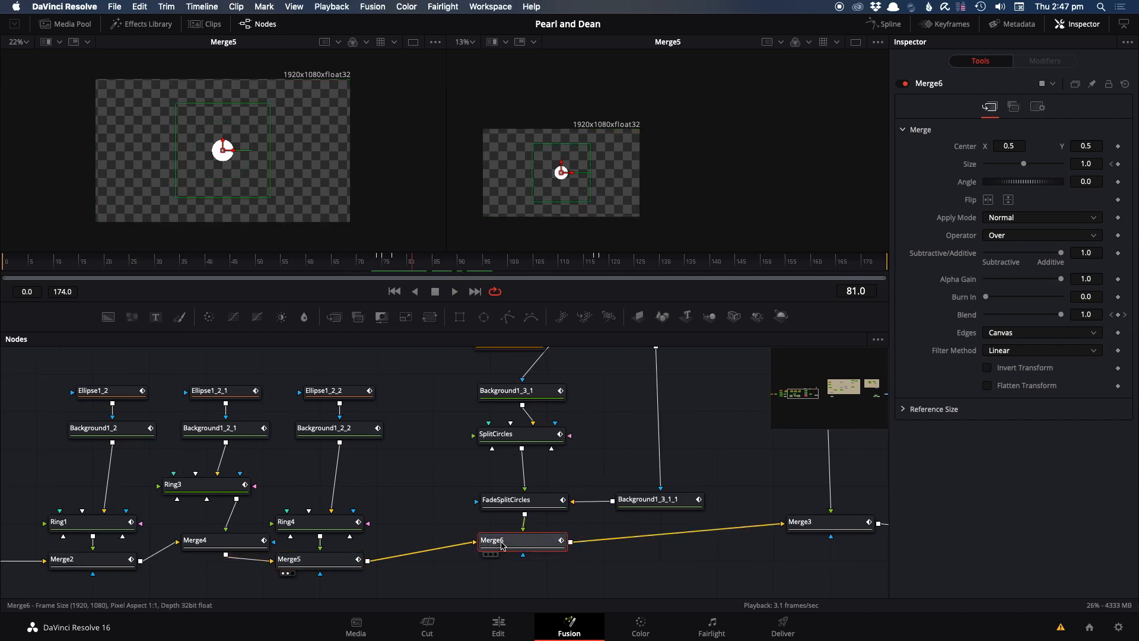
pyautogui.press('2')
pyautogui.moveTo(403, 267); pyautogui.dragTo(537, 283)
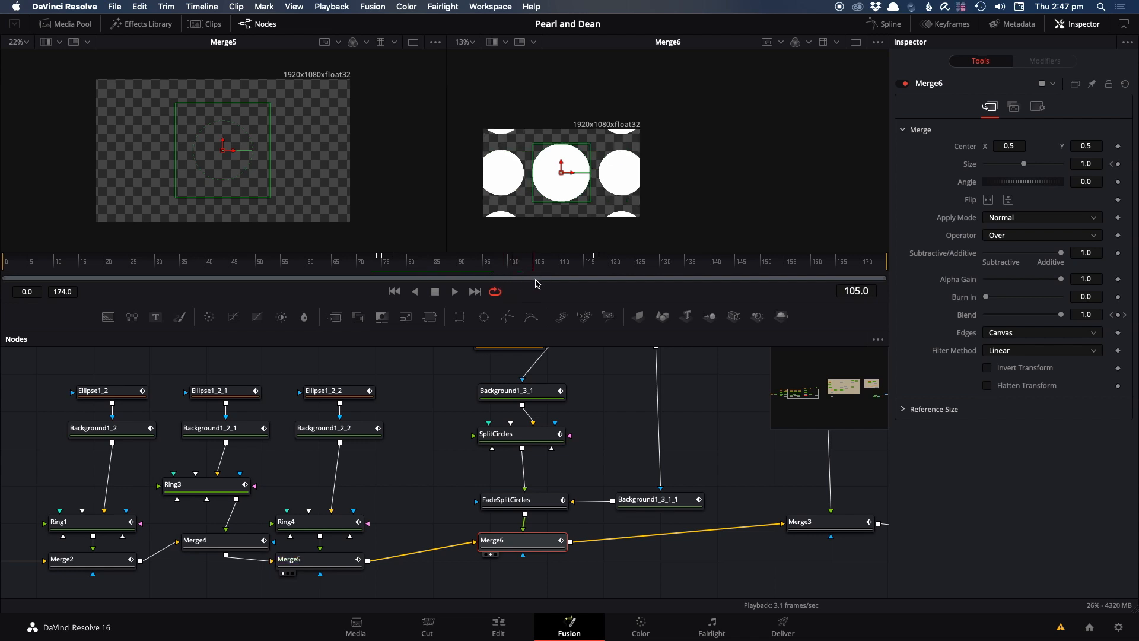
# Display SplitCircles in the first viewer and Background1_3_1_1 in the second, scrubbing through to frame 110.
pyautogui.scroll(3, 485, 474)
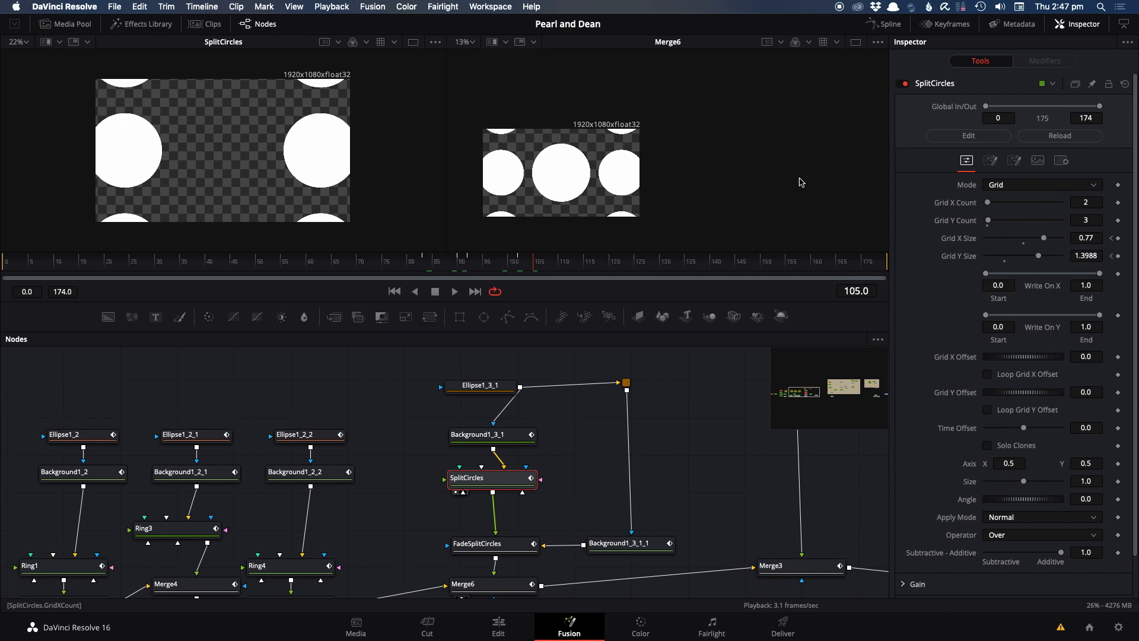
pyautogui.moveTo(505, 263); pyautogui.dragTo(528, 270)
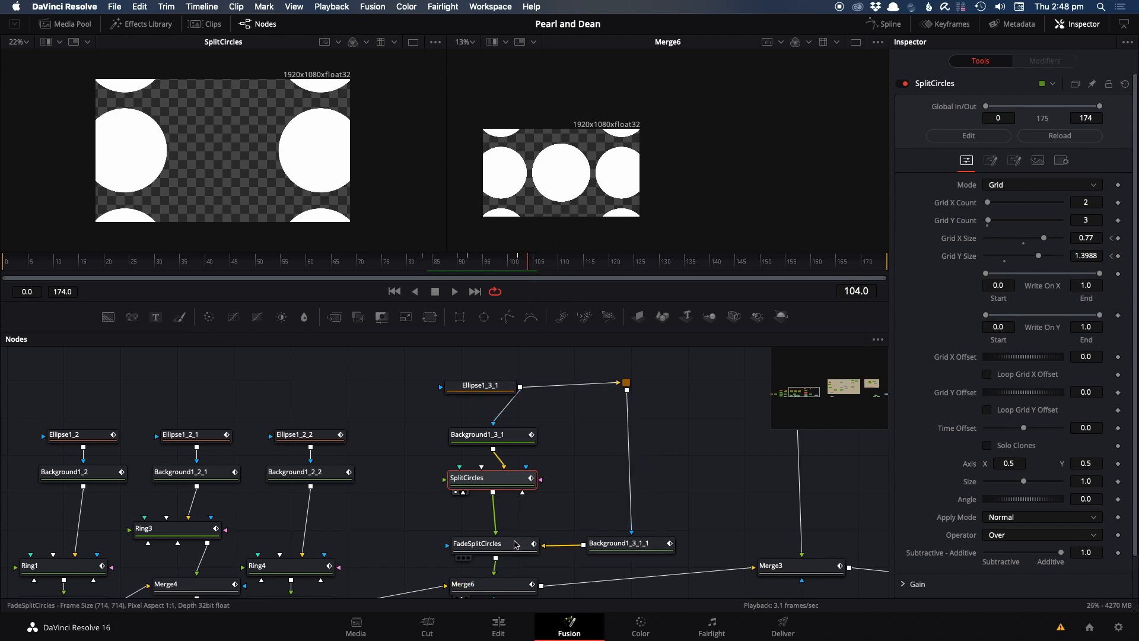
pyautogui.click(613, 548)
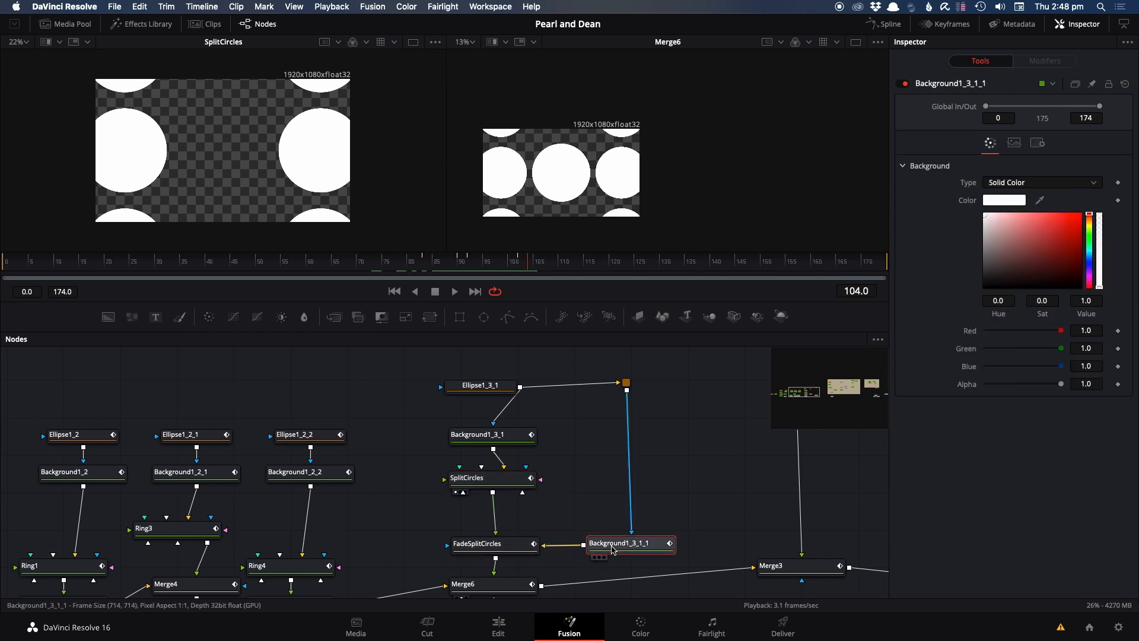
pyautogui.press('2')
pyautogui.moveTo(471, 263); pyautogui.dragTo(562, 279)
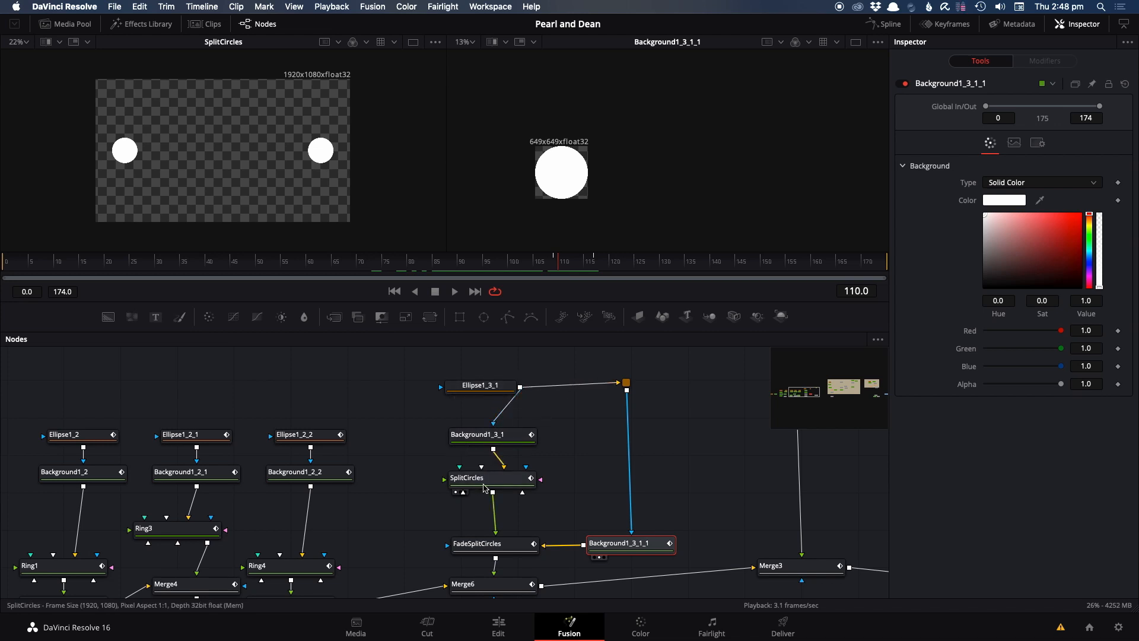
# Display SplitCircles and its merge FadeSplitCircles in turn in the second viewer at frame 110.
pyautogui.moveTo(485, 484); pyautogui.dragTo(648, 234)
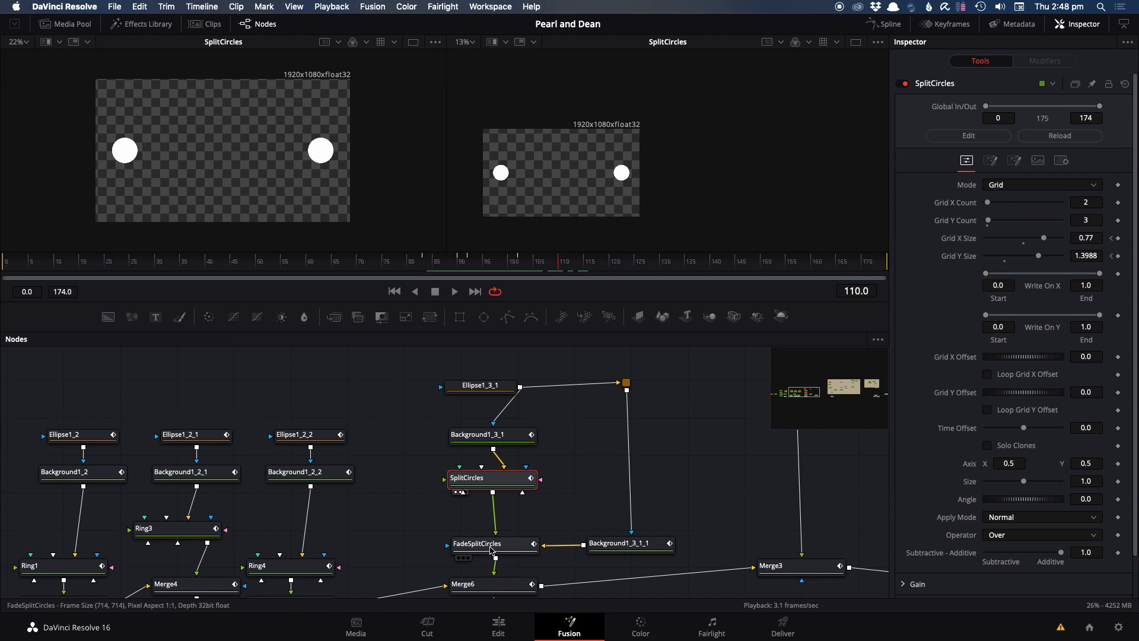
pyautogui.click(490, 550)
pyautogui.press('2')
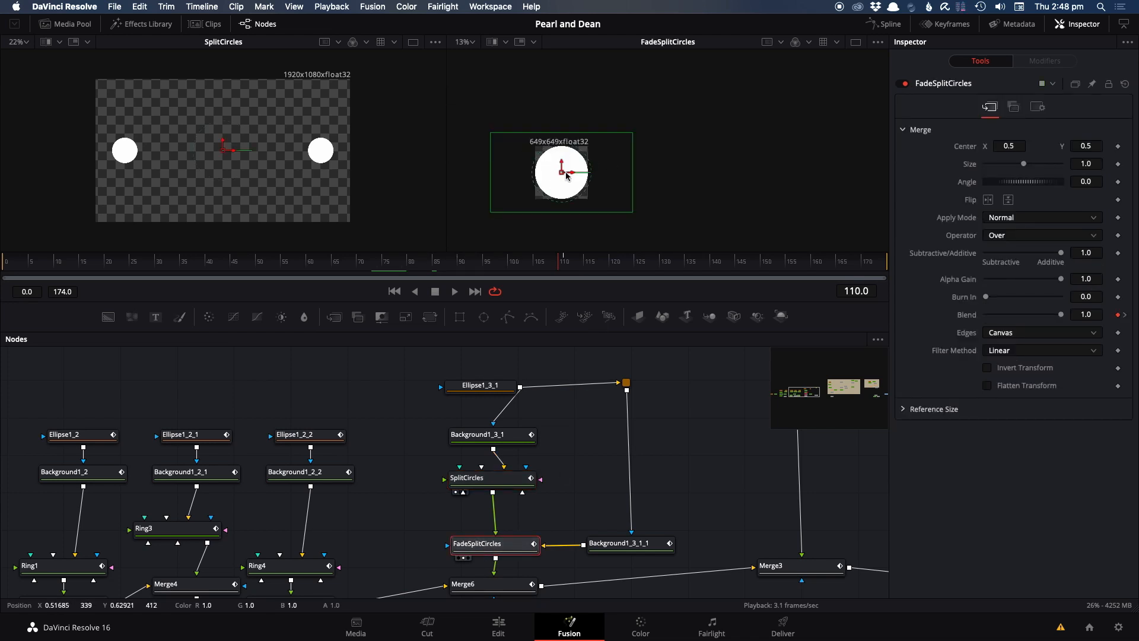
# Display Merge6 in the second viewer and scrub forward from frame 110 to watch the centre circle's transition.
pyautogui.click(487, 582)
pyautogui.click(493, 561)
pyautogui.press('2')
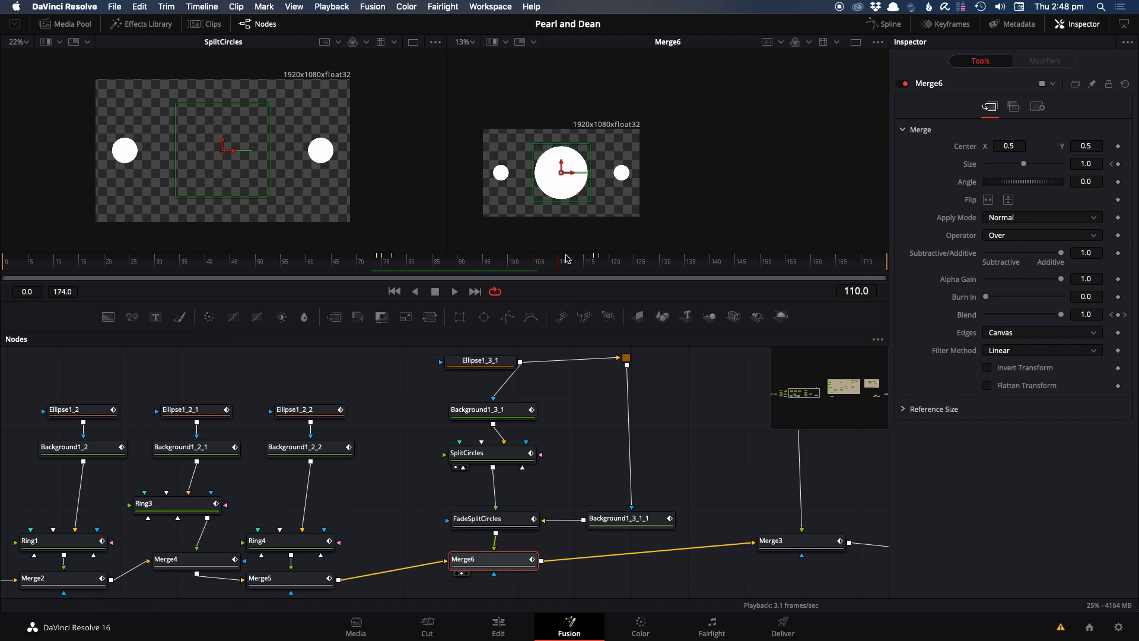
pyautogui.moveTo(559, 263); pyautogui.dragTo(603, 267)
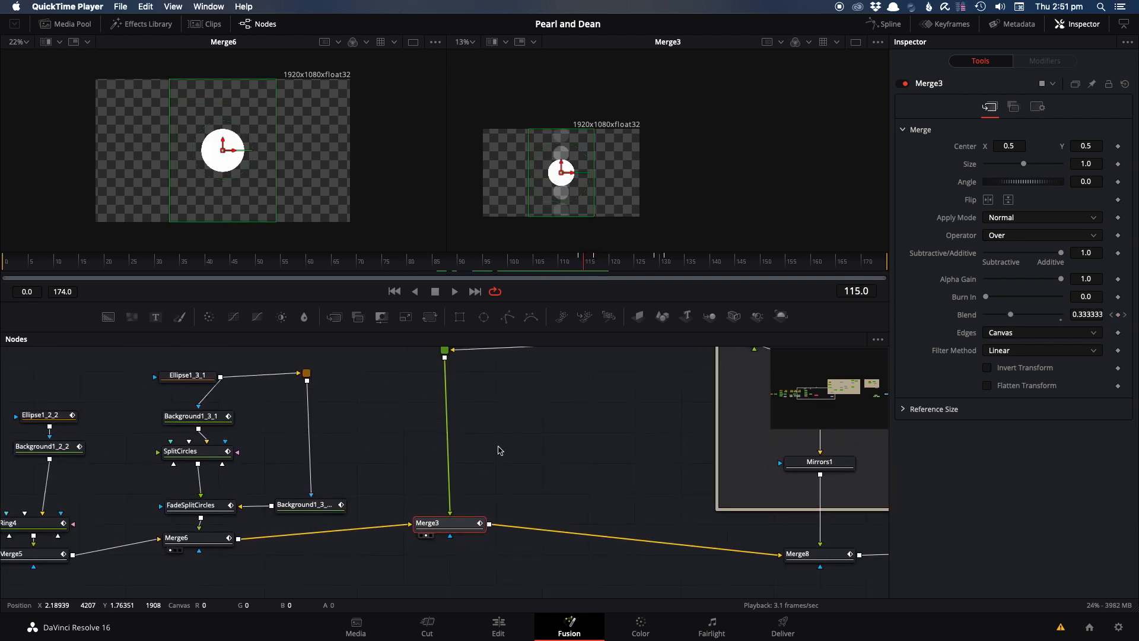
# Trace Merge3's foreground connection through the node graph to CircleRow_1 and examine the nodes feeding it.
pyautogui.click(458, 529)
pyautogui.moveTo(571, 456); pyautogui.dragTo(448, 535)
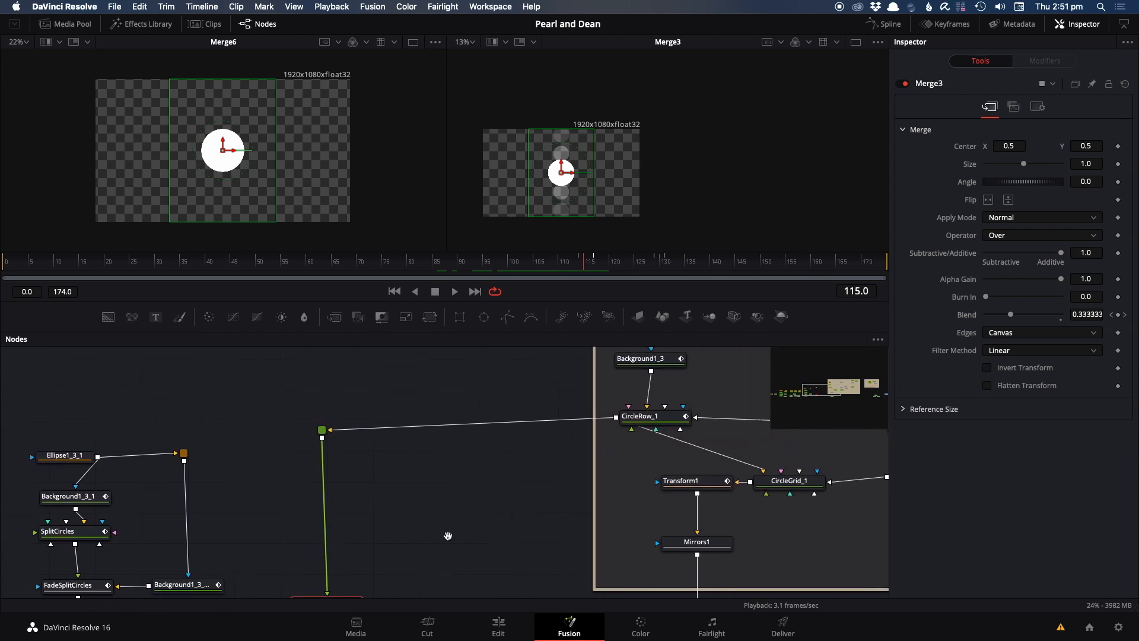
pyautogui.scroll(-5, 596, 433)
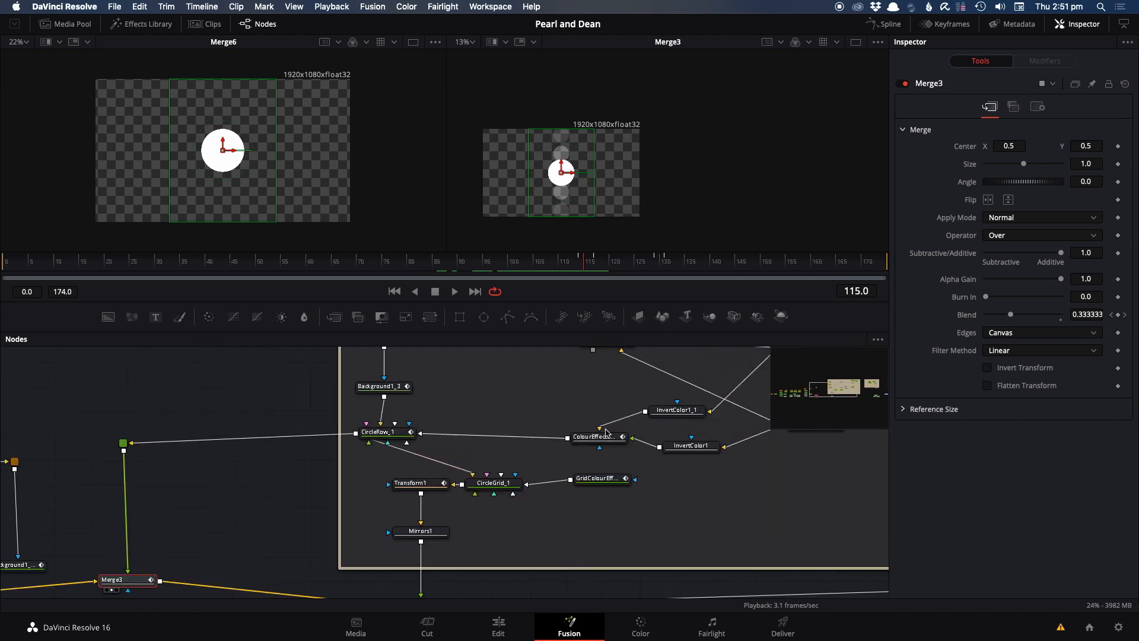
pyautogui.moveTo(596, 433); pyautogui.dragTo(539, 456)
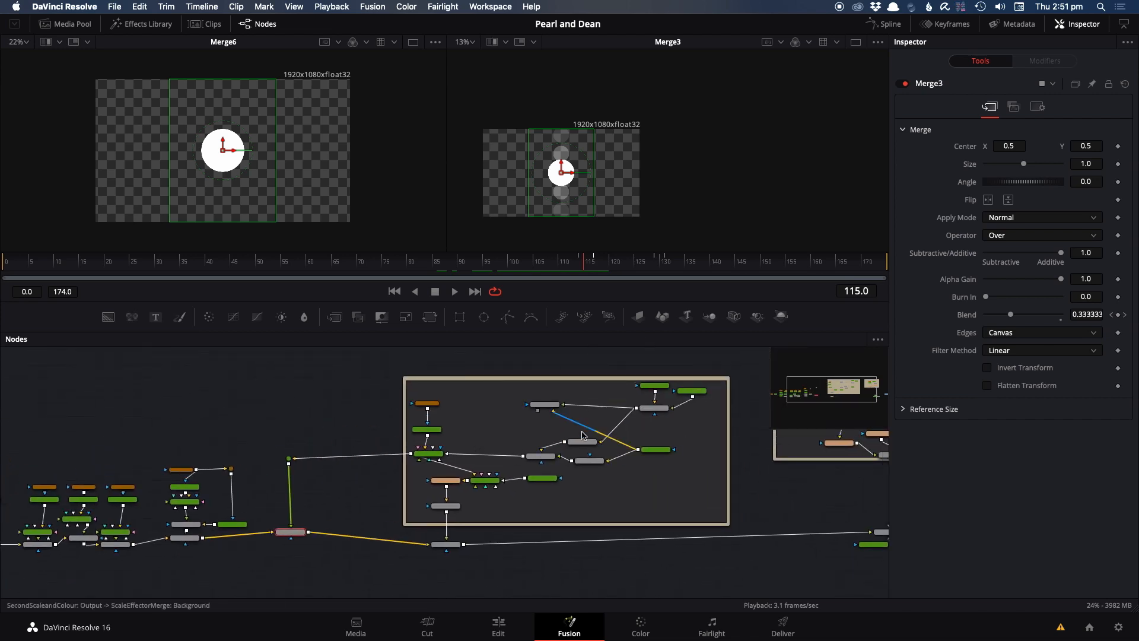
pyautogui.scroll(3, 446, 429)
pyautogui.moveTo(312, 425); pyautogui.dragTo(498, 315)
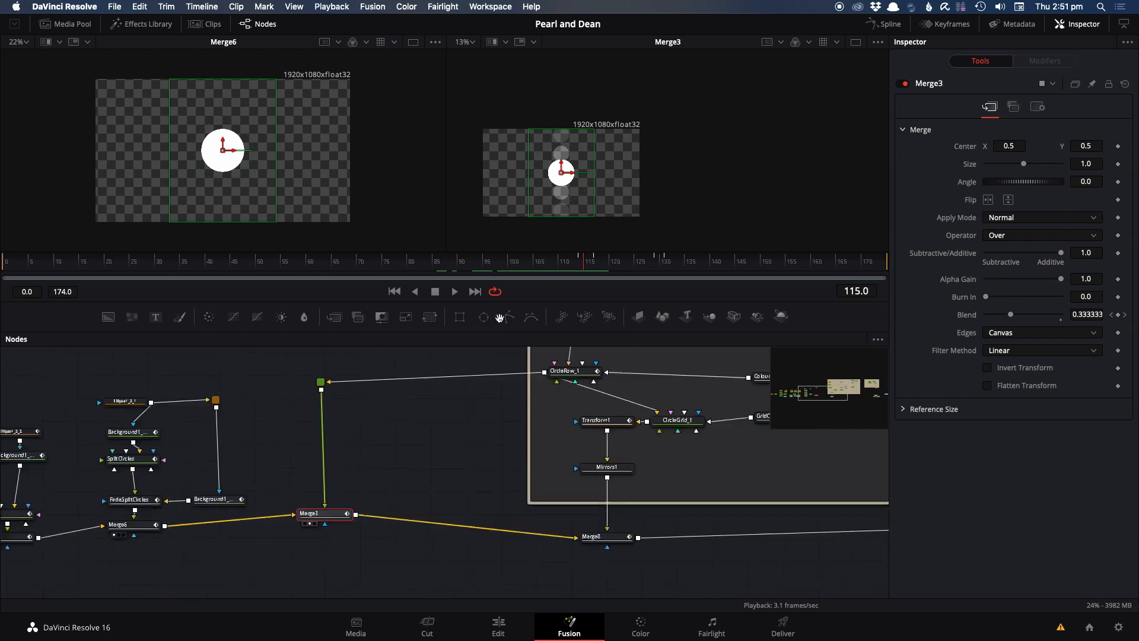
pyautogui.scroll(3, 435, 414)
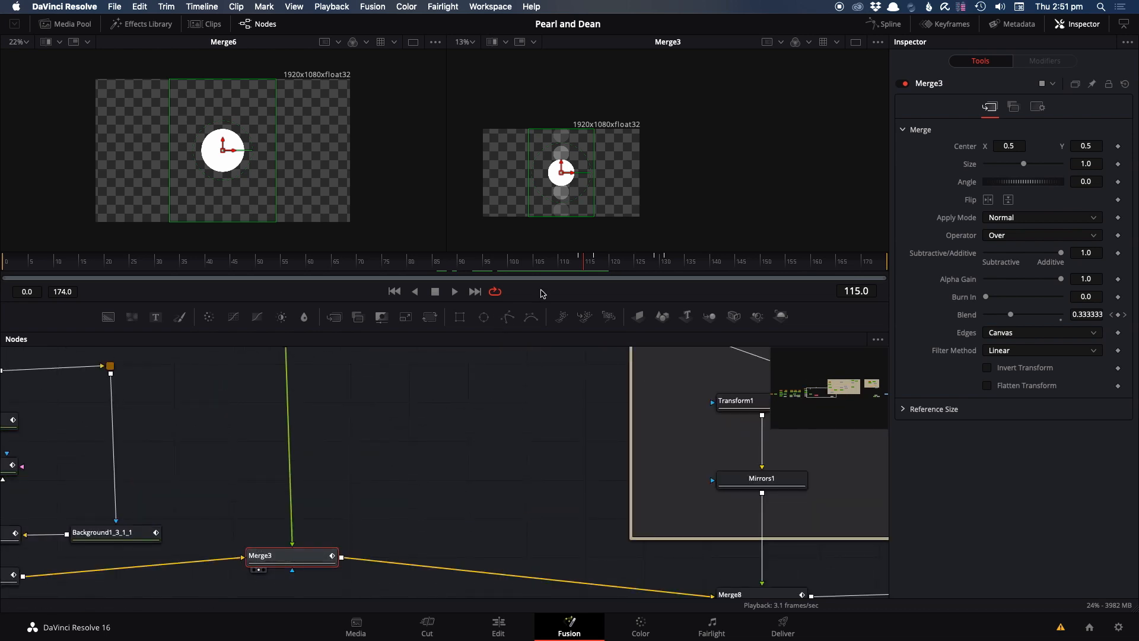
# Scrub Merge3 forward to frame 118 and back to frame 115 to study its animated blend.
pyautogui.click(561, 261)
pyautogui.moveTo(563, 264); pyautogui.dragTo(603, 273)
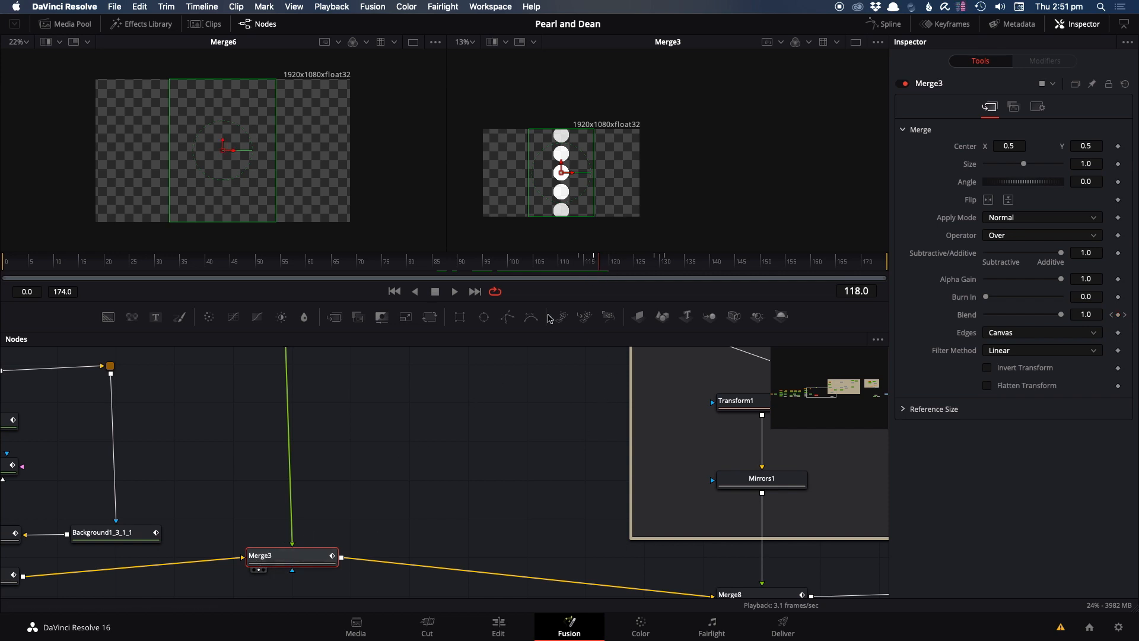
pyautogui.moveTo(561, 261); pyautogui.dragTo(586, 262)
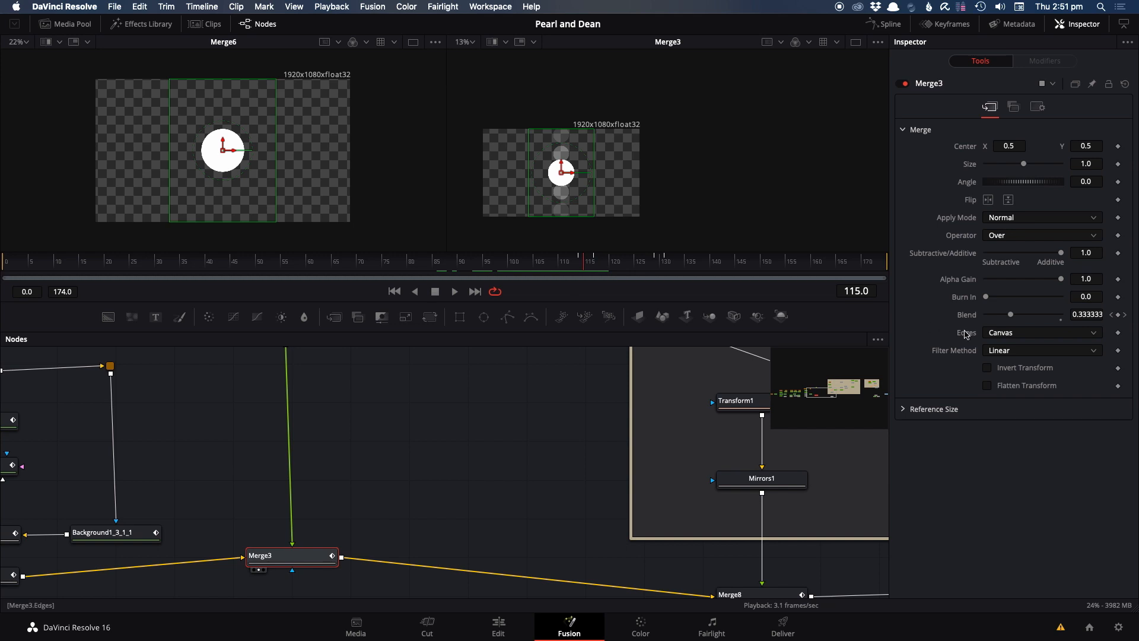
# Follow Merge3's foreground connection back to CircleRow_1 and display that cloner in the first viewer.
pyautogui.hscroll(8, 536, 372)
pyautogui.scroll(3, 536, 371)
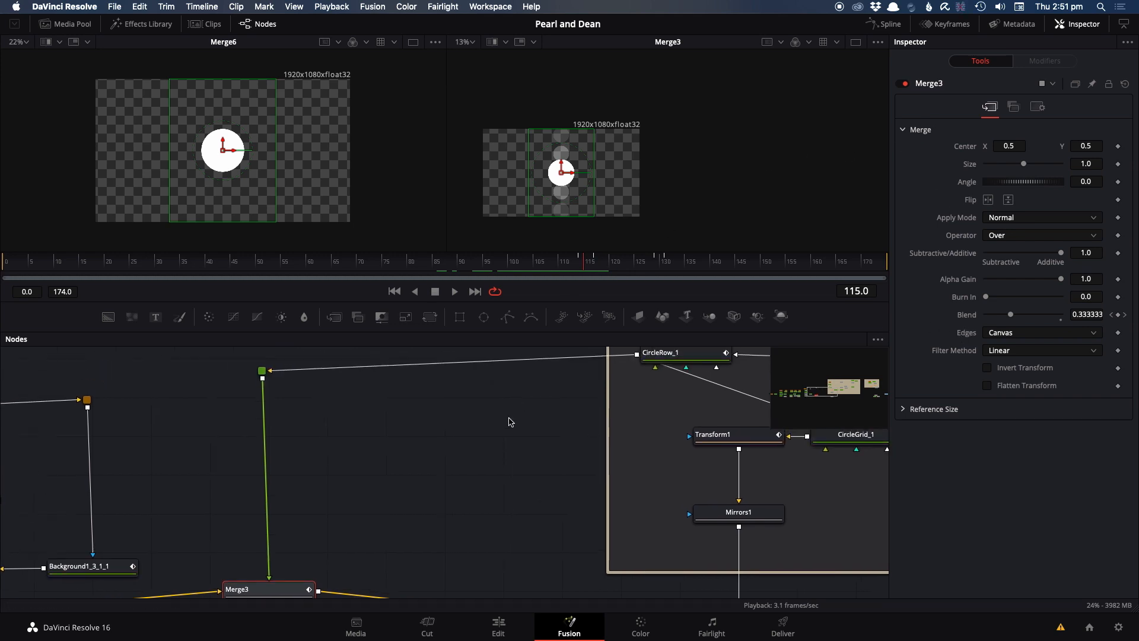
pyautogui.moveTo(458, 381); pyautogui.dragTo(452, 385)
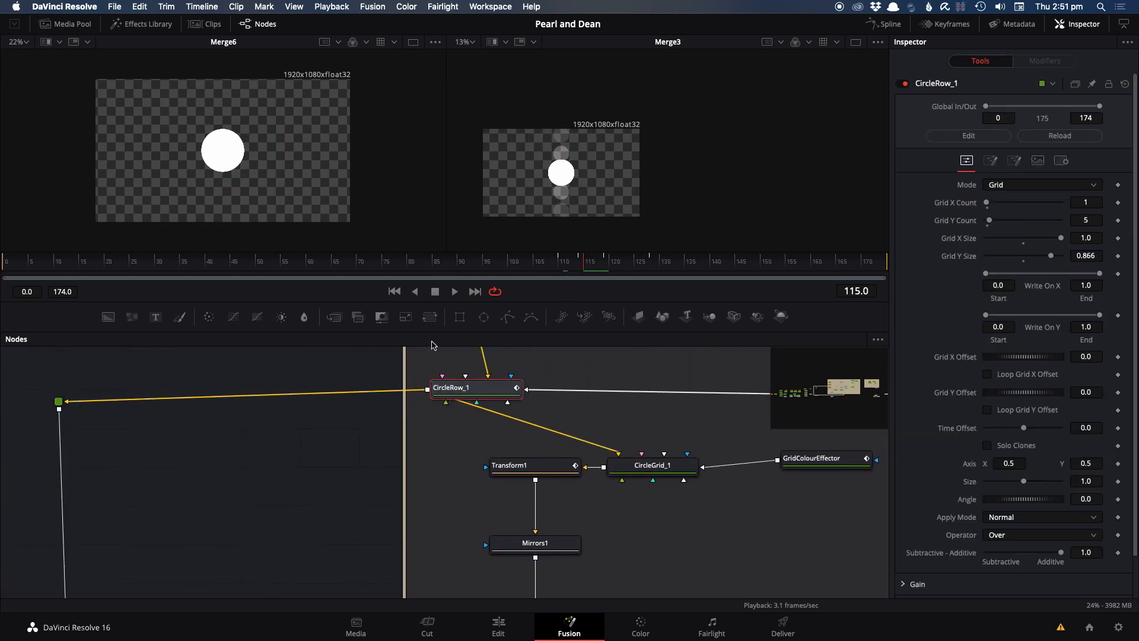
pyautogui.press('1')
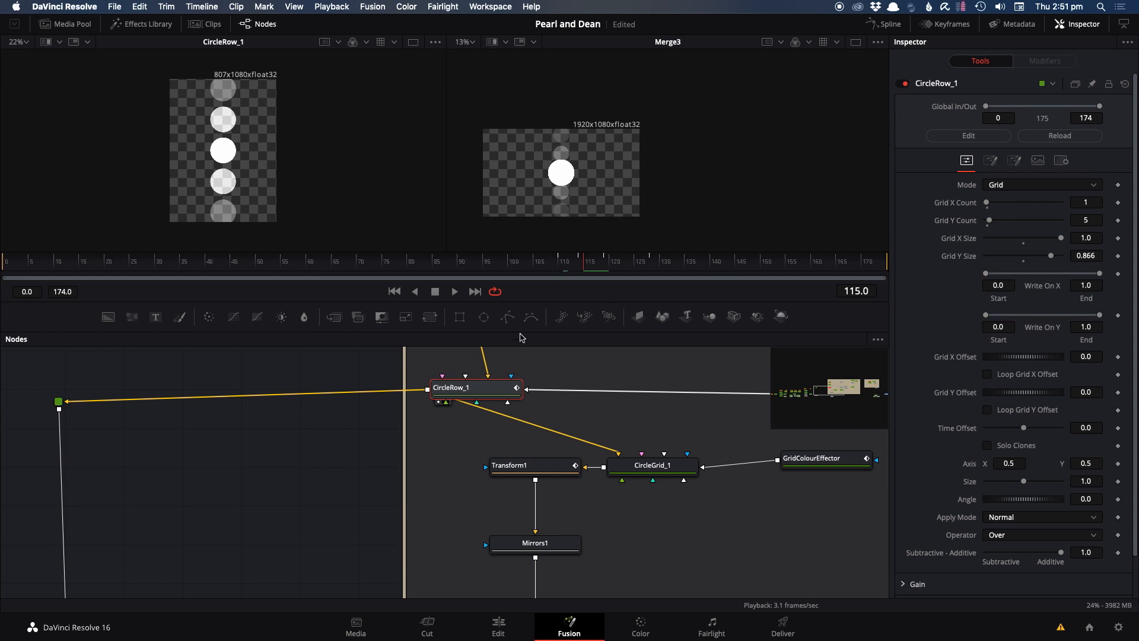
# Display ColourEffectorMerge in the second viewer and scrub to frame 121 to study its animated blend.
pyautogui.hscroll(3, 578, 510)
pyautogui.scroll(5, 578, 510)
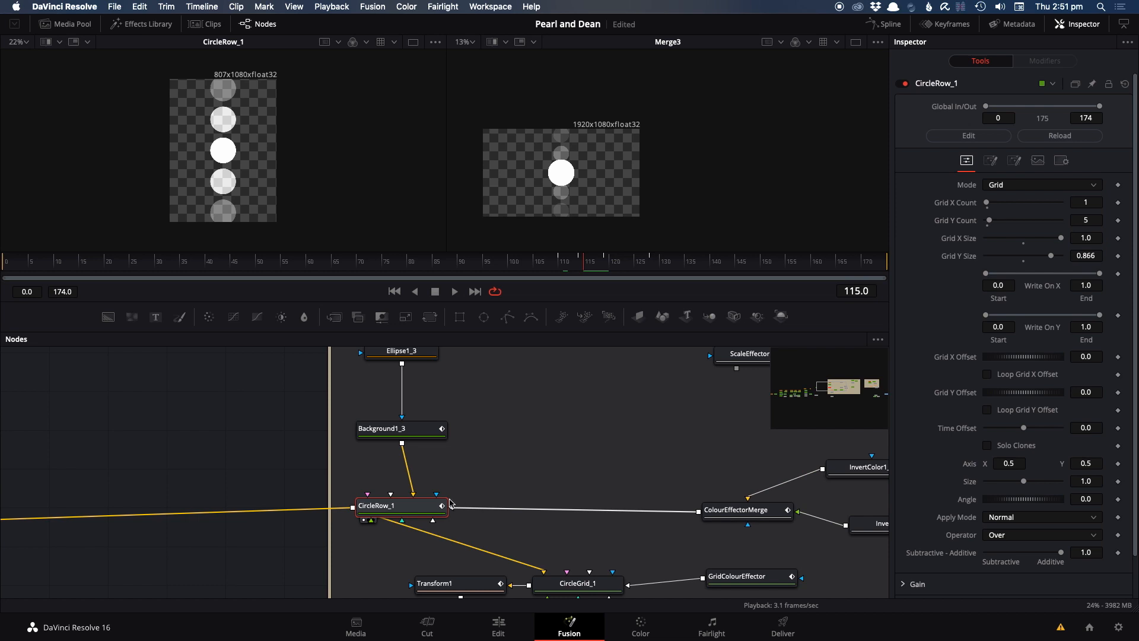
pyautogui.click(748, 510)
pyautogui.press('2')
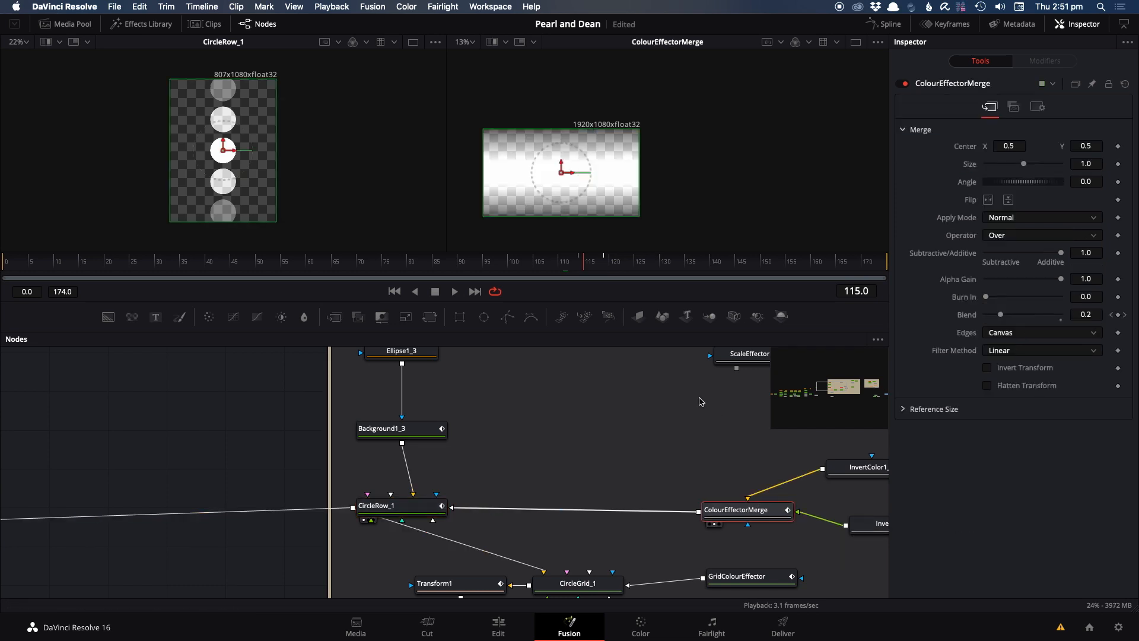
pyautogui.moveTo(555, 266); pyautogui.dragTo(618, 283)
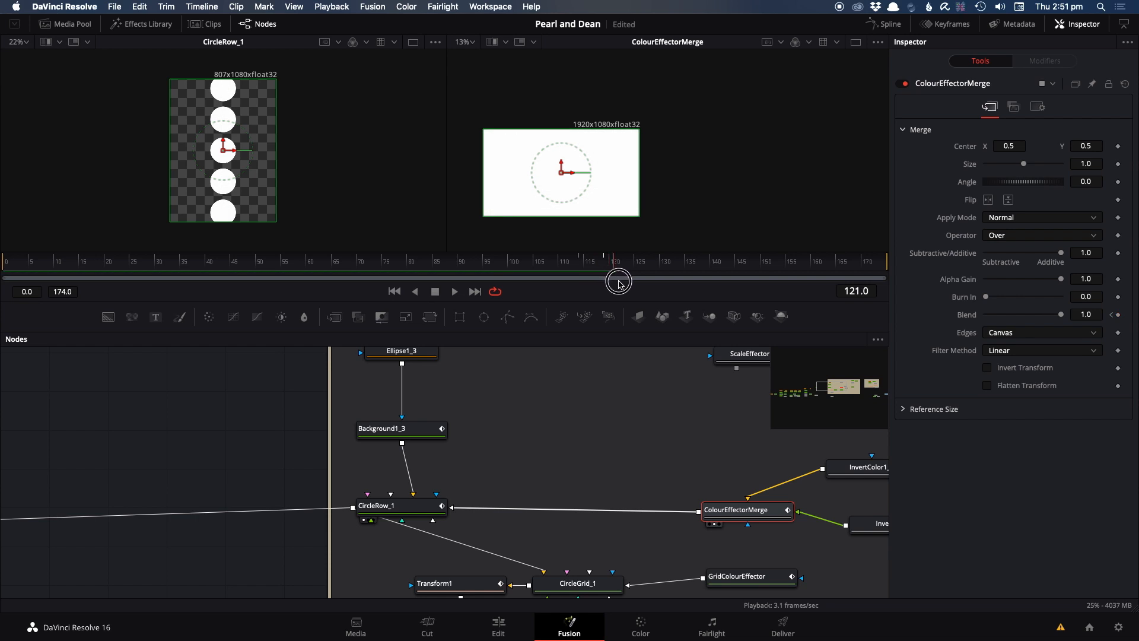
# Return to Merge3 in the node graph and display it in the second viewer at frame 121.
pyautogui.moveTo(525, 396); pyautogui.dragTo(613, 301)
pyautogui.scroll(-3, 539, 432)
pyautogui.moveTo(389, 430); pyautogui.dragTo(451, 314)
pyautogui.click(275, 476)
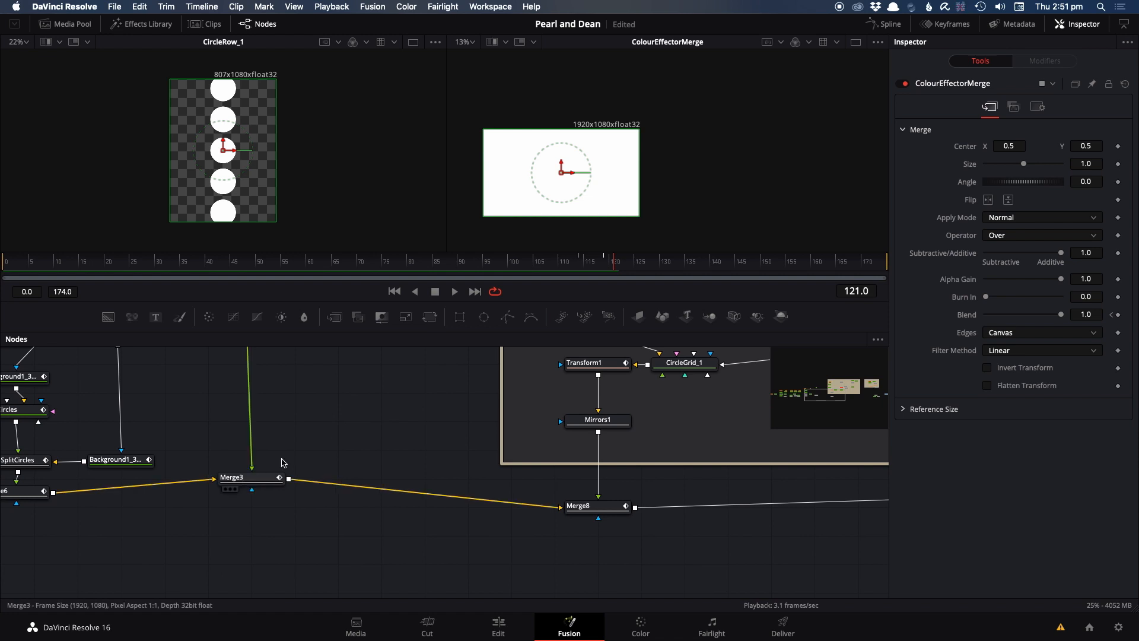
pyautogui.press('2')
# Display CircleGrid_1 in the second viewer and scrub back to frame 115 to compare it with CircleRow_1.
pyautogui.moveTo(625, 421); pyautogui.dragTo(510, 533)
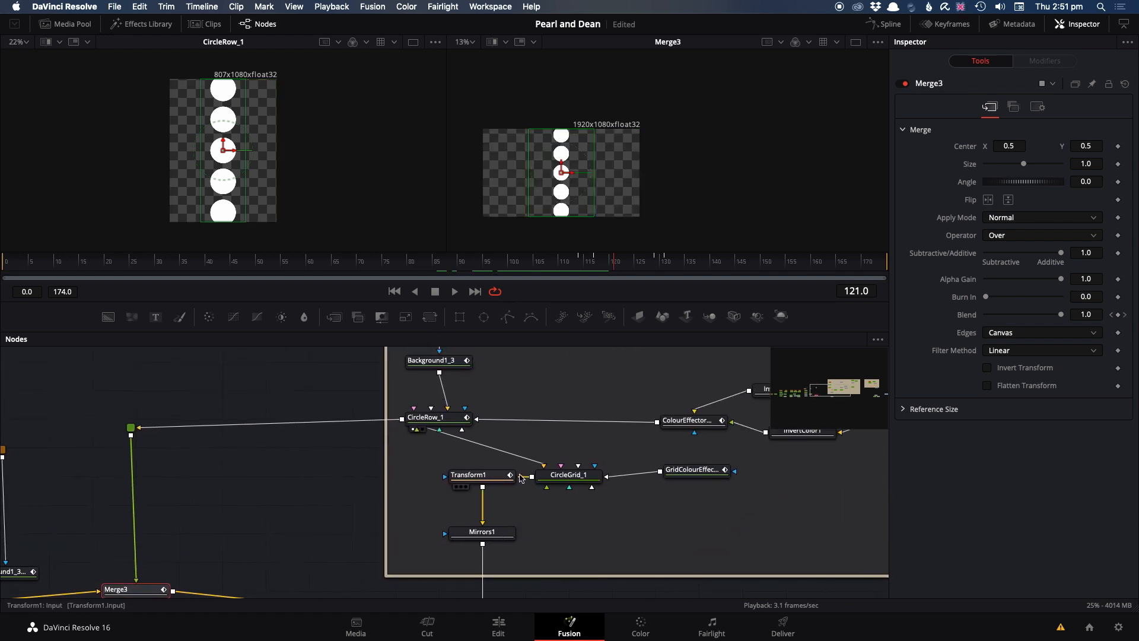
pyautogui.click(568, 475)
pyautogui.press('2')
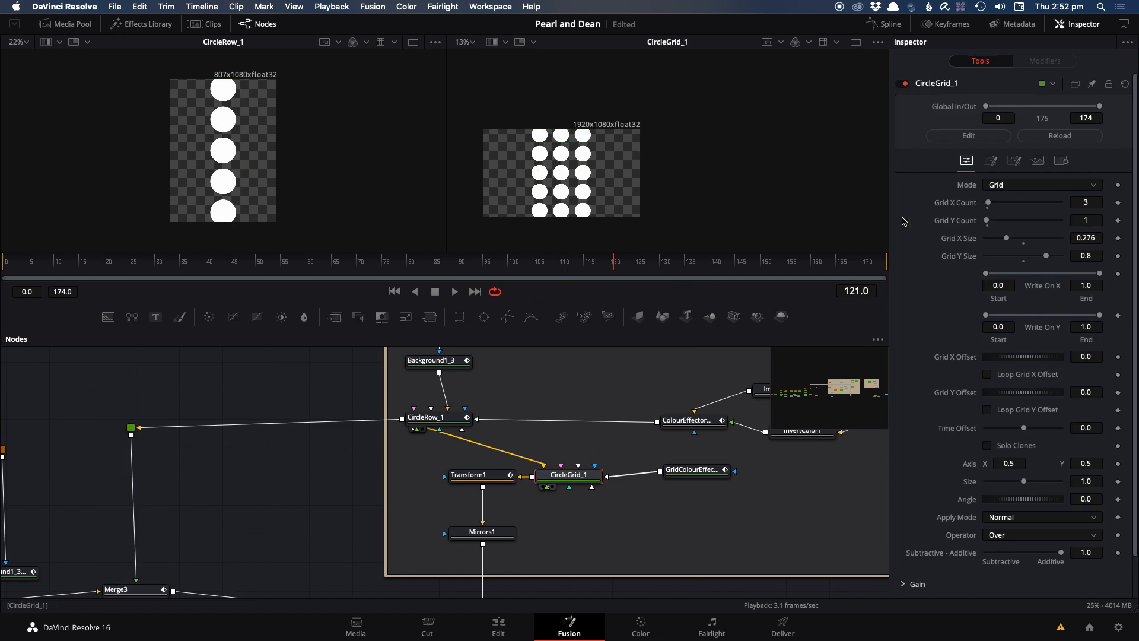
pyautogui.moveTo(612, 264); pyautogui.dragTo(584, 268)
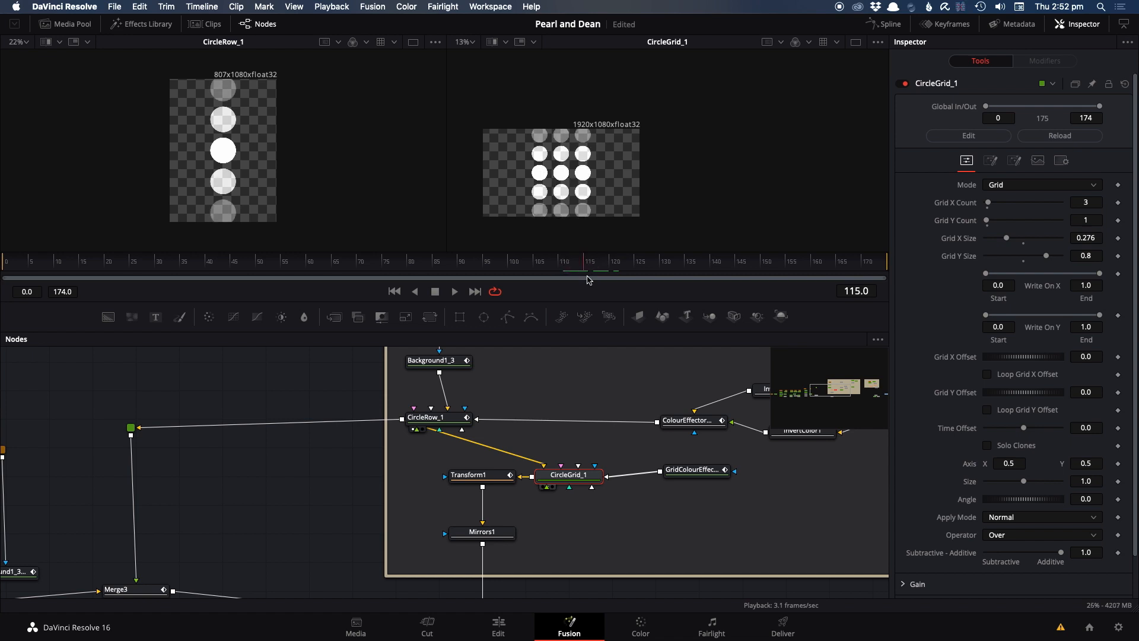
# Display GridColourEffector in the first viewer and scrub to frame 112 to watch its gradient reveal the grid.
pyautogui.click(686, 473)
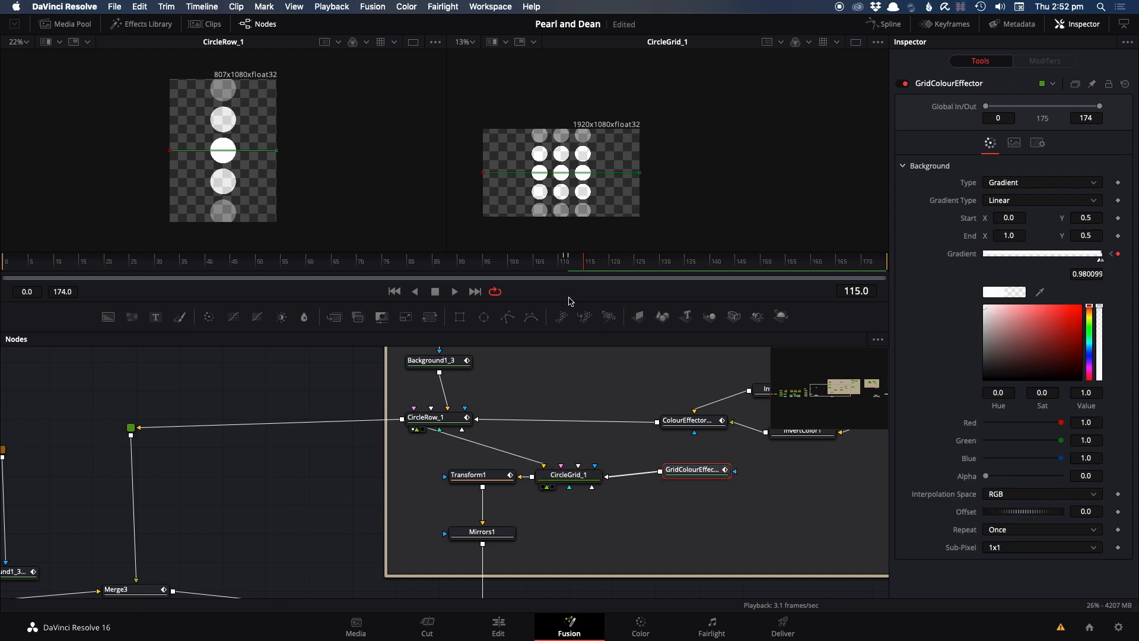
pyautogui.press('1')
pyautogui.moveTo(537, 267); pyautogui.dragTo(570, 274)
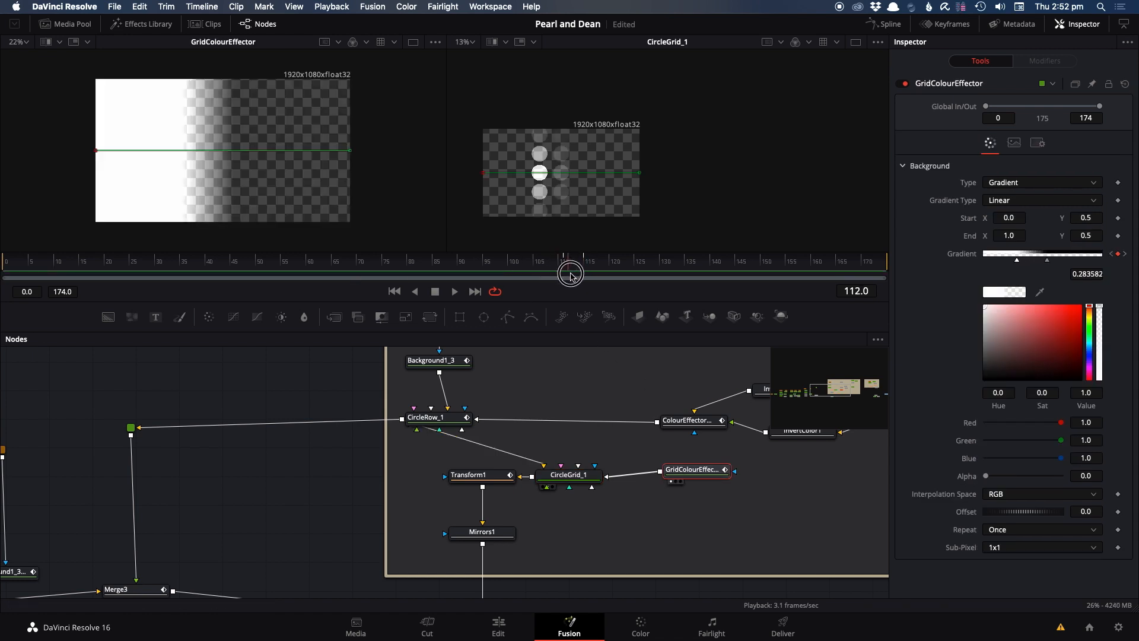
# Check CircleGrid_1's grid settings and display CircleRow_1 in the first viewer again.
pyautogui.click(572, 475)
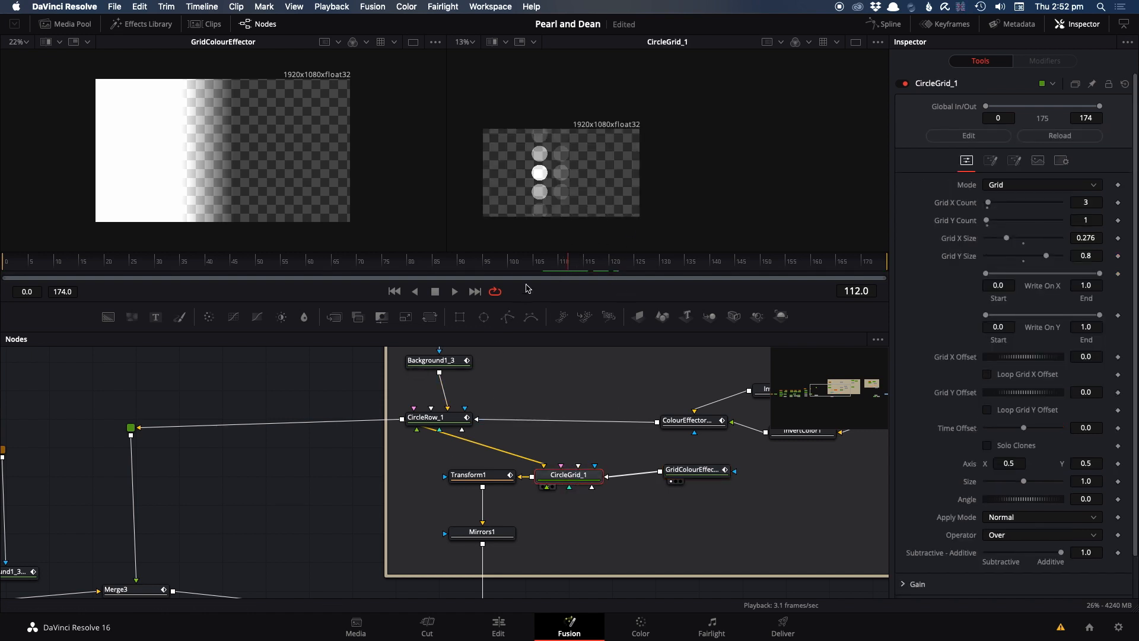
pyautogui.click(426, 415)
pyautogui.press('1')
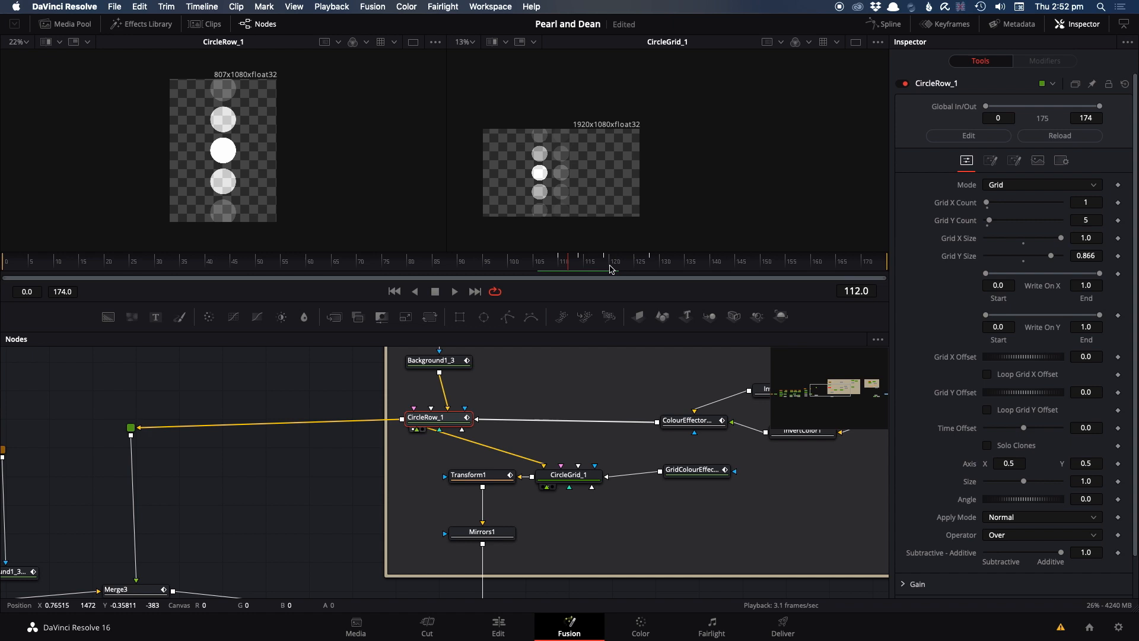
# Inspect CircleGrid_1 and GridColourEffector, and scrub to frame 117 to see the grid columns appear.
pyautogui.click(575, 478)
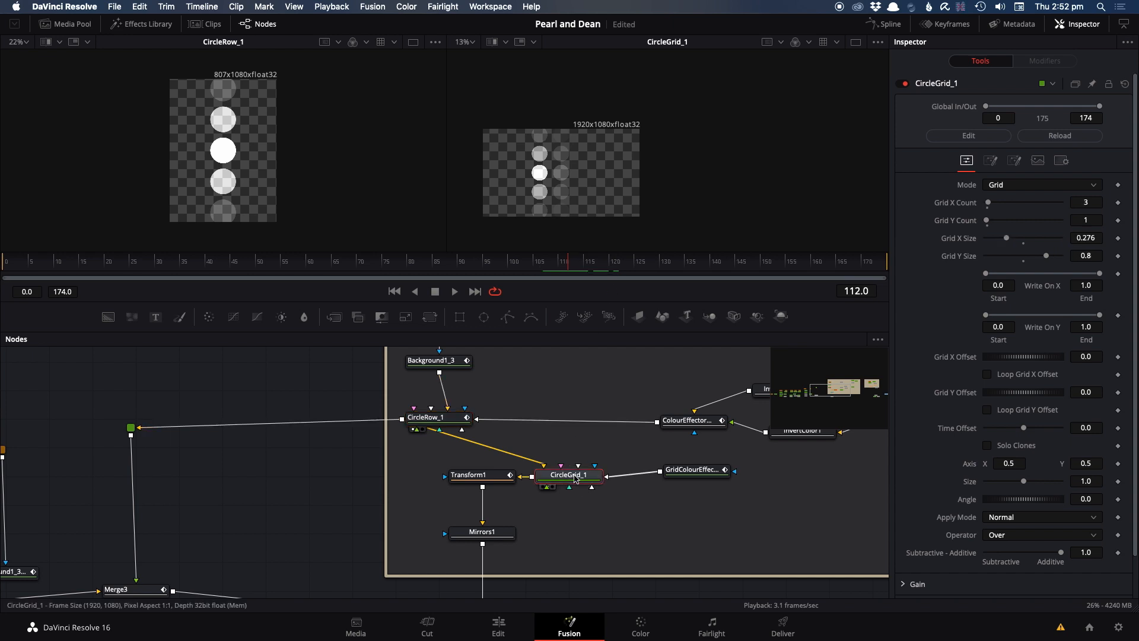
pyautogui.click(698, 473)
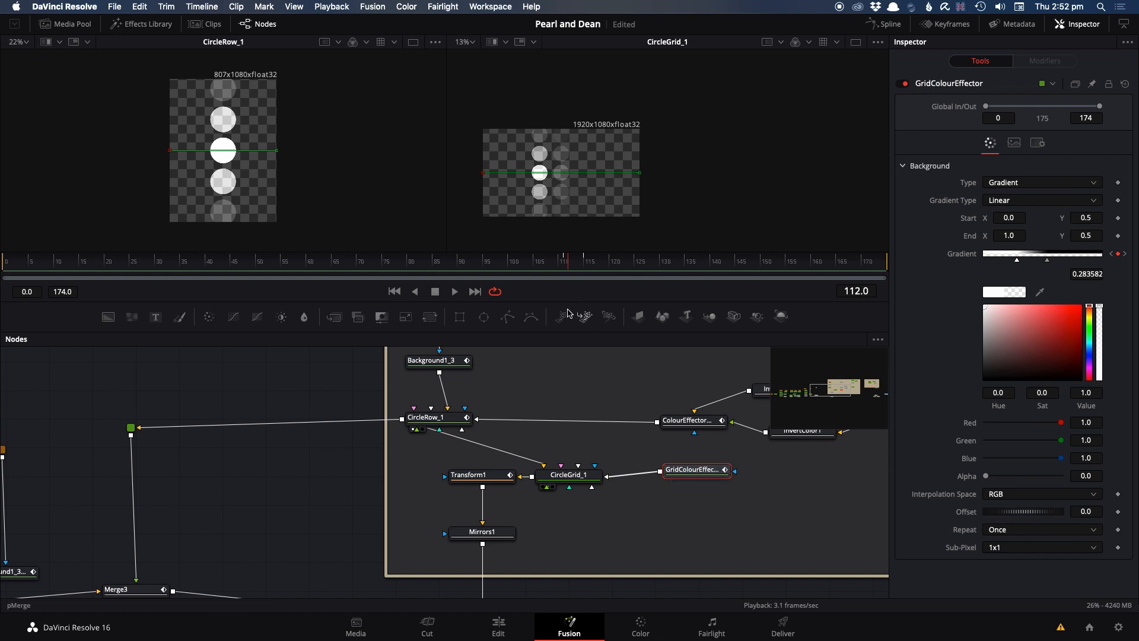
pyautogui.click(561, 261)
pyautogui.moveTo(565, 261); pyautogui.dragTo(596, 271)
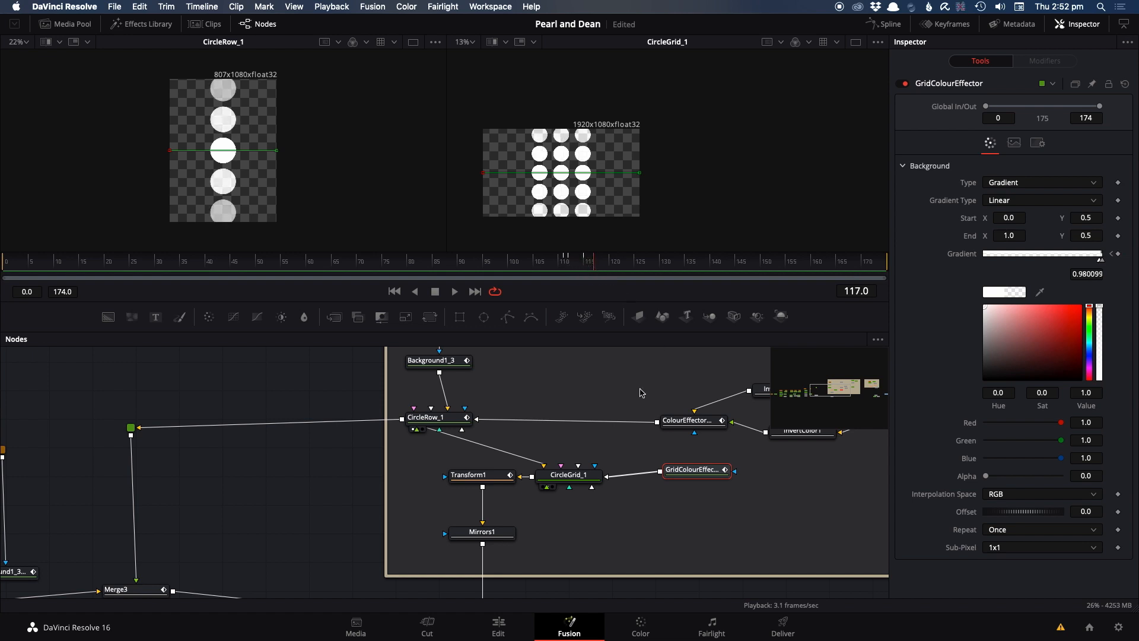
# Display Transform1 and its Mirrors1 node in turn in the second viewer at frame 117.
pyautogui.click(496, 477)
pyautogui.press('2')
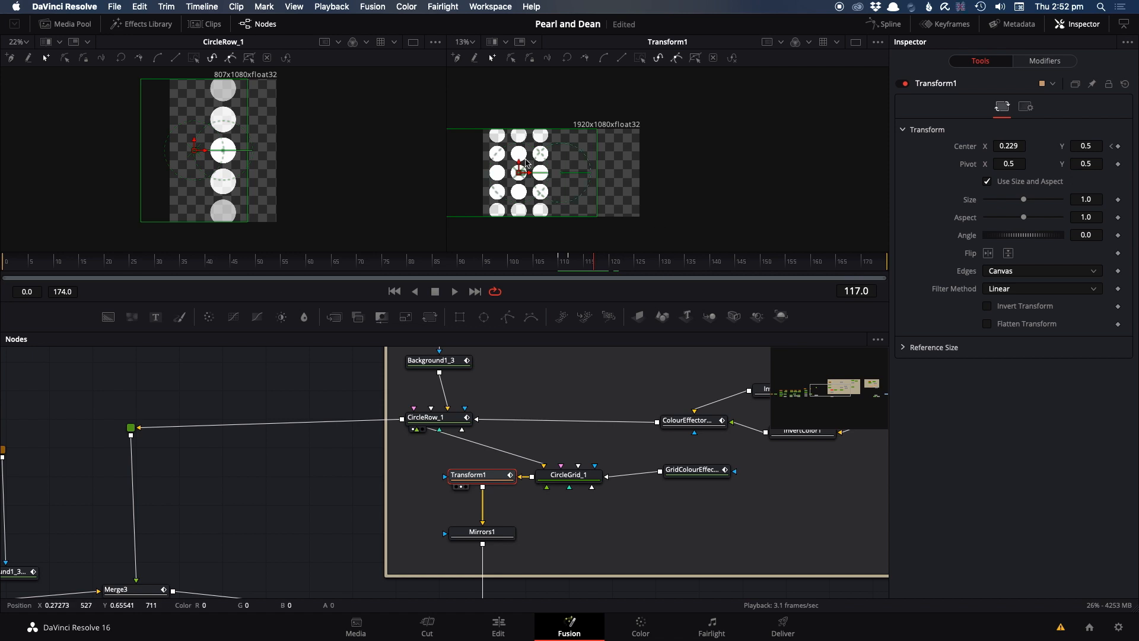
pyautogui.click(481, 532)
pyautogui.press('2')
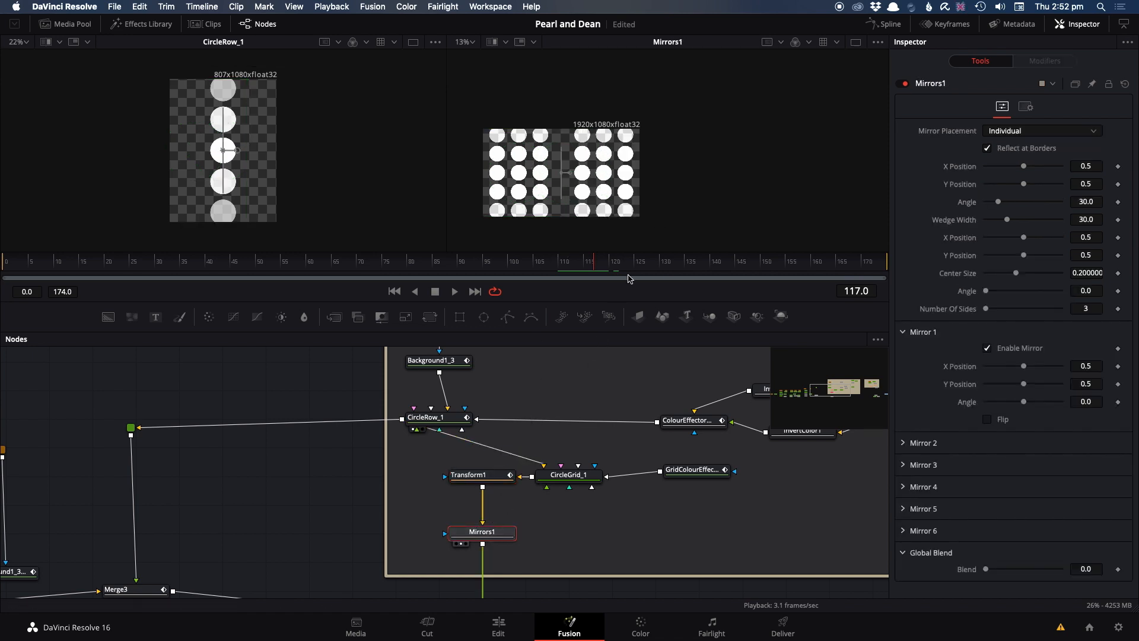
# Scrub the mirrored grid animation to frame 118 and display Merge8 in the second viewer.
pyautogui.scroll(-5, 533, 451)
pyautogui.click(565, 266)
pyautogui.moveTo(565, 266); pyautogui.dragTo(603, 269)
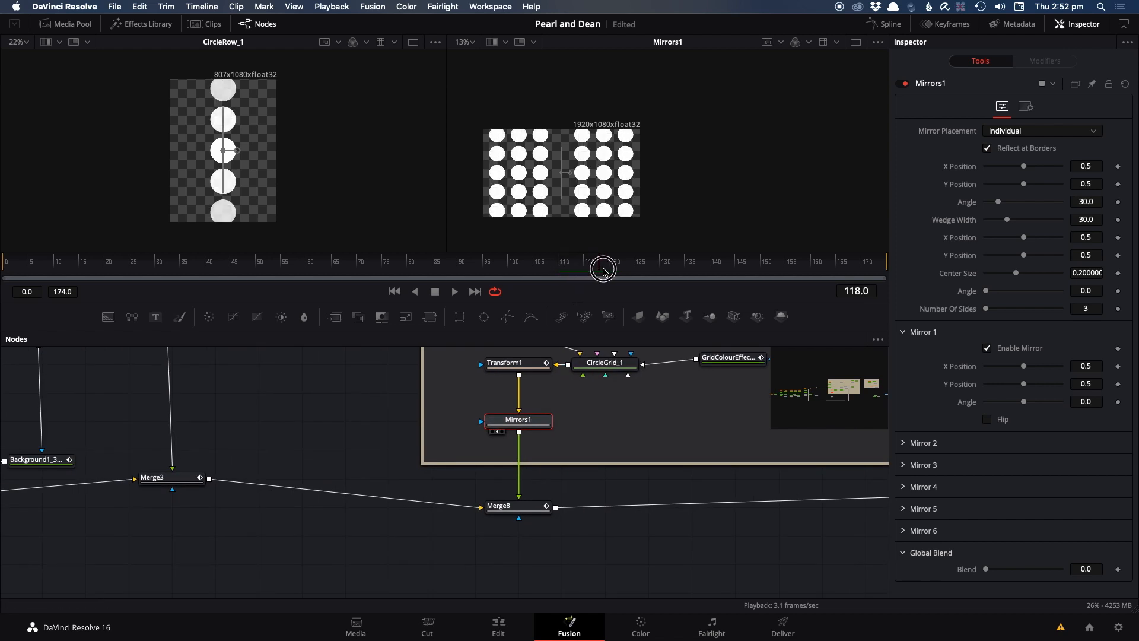
pyautogui.click(531, 507)
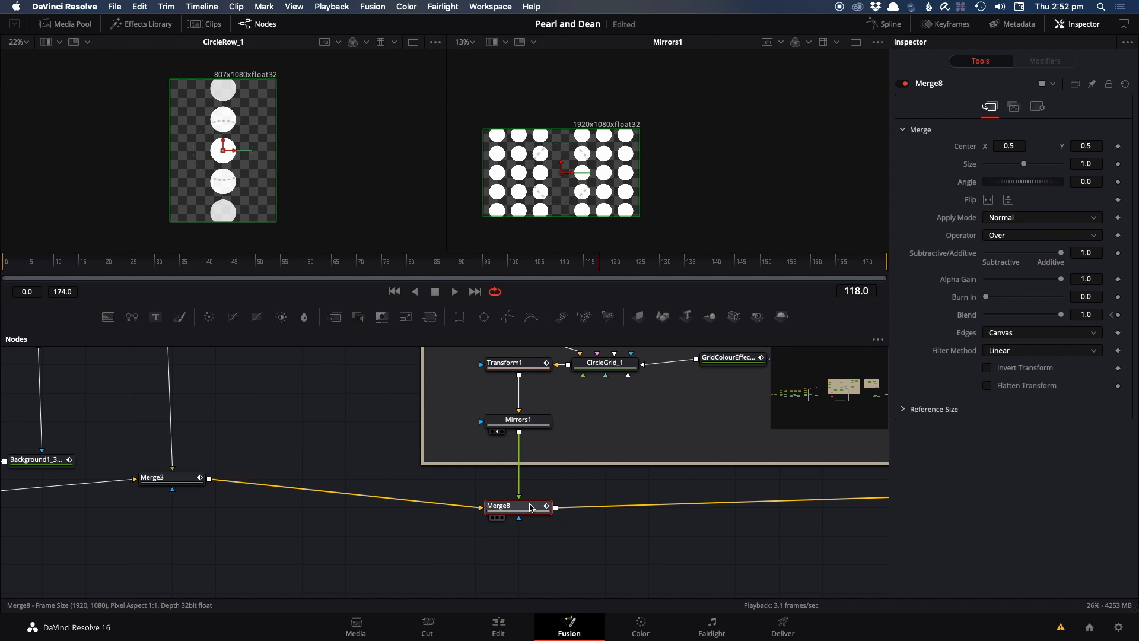
pyautogui.press('2')
# Locate FirstScaleandColour in the EffectorsMixedandFaded group, display it in the second viewer and scrub to frame 115.
pyautogui.moveTo(337, 363); pyautogui.dragTo(456, 508)
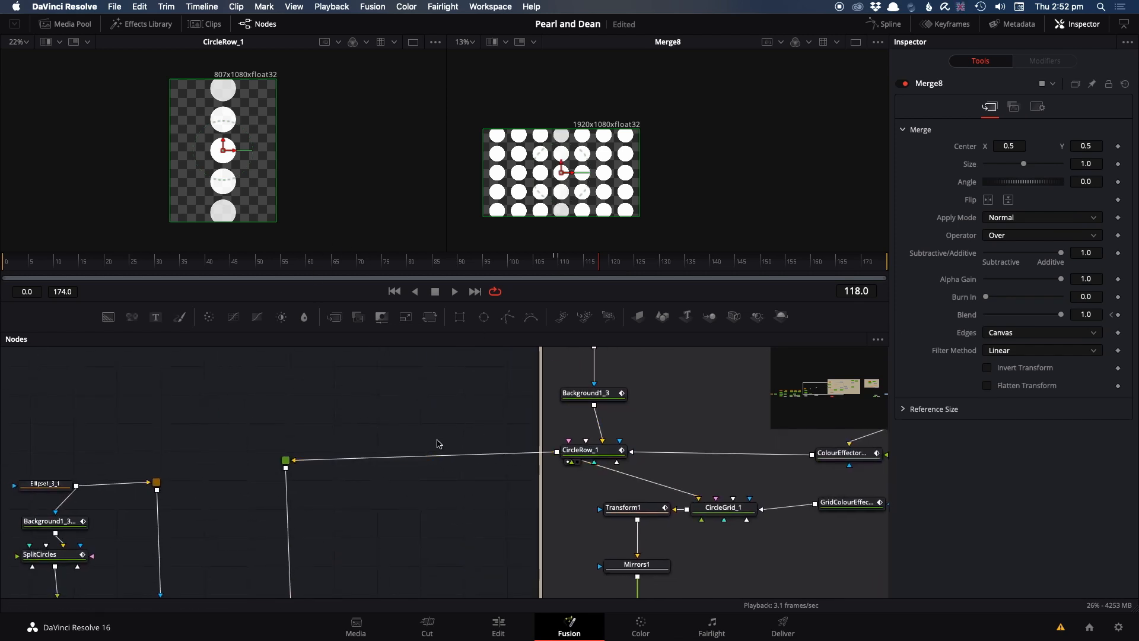
pyautogui.moveTo(682, 541); pyautogui.dragTo(404, 508)
pyautogui.moveTo(602, 475); pyautogui.dragTo(371, 488)
pyautogui.moveTo(435, 464); pyautogui.dragTo(428, 494)
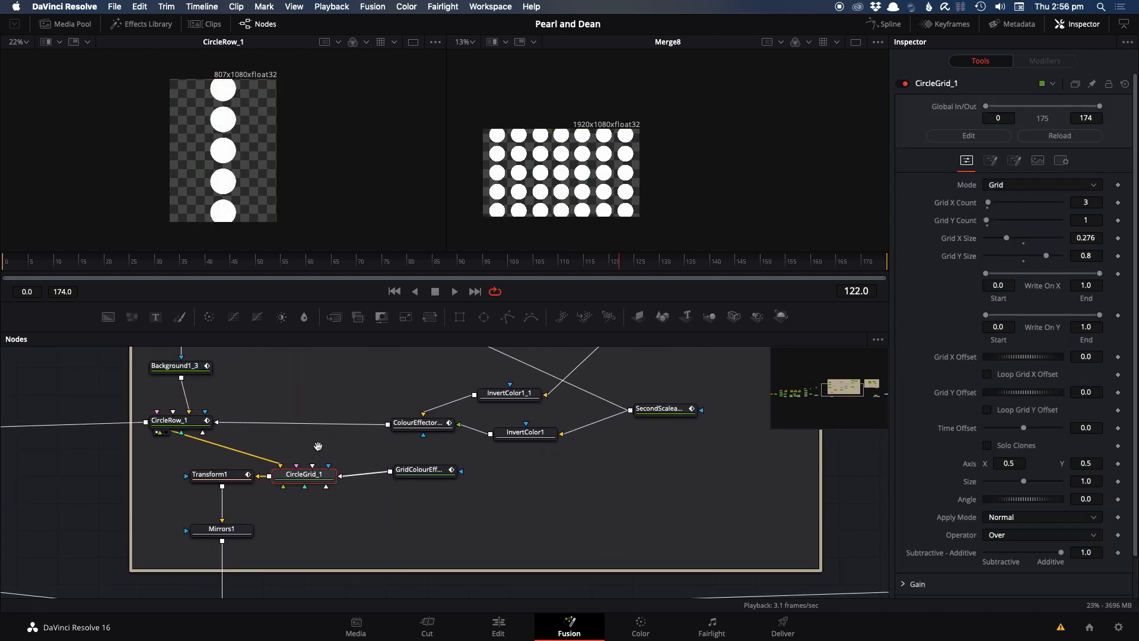
pyautogui.moveTo(318, 444); pyautogui.dragTo(357, 475)
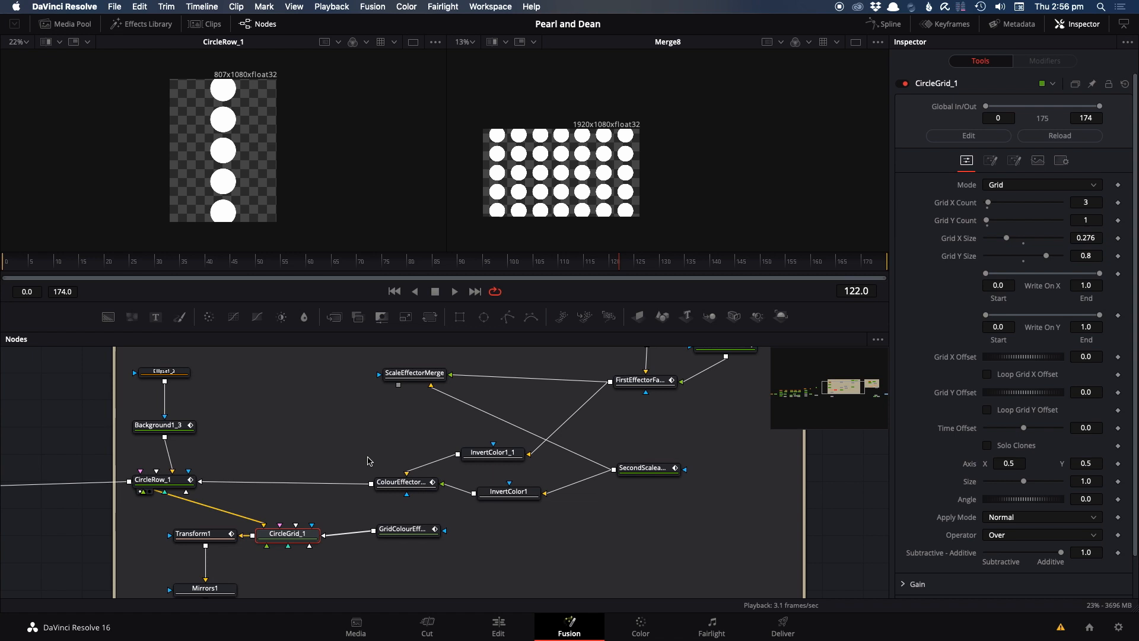
pyautogui.moveTo(565, 421); pyautogui.dragTo(458, 494)
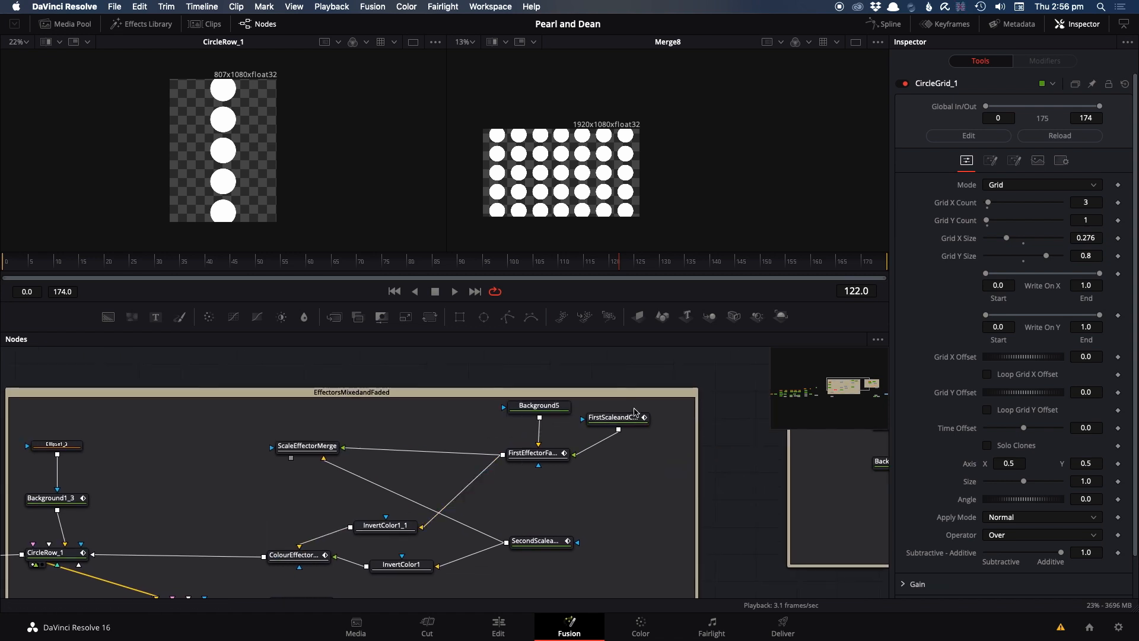
pyautogui.click(609, 422)
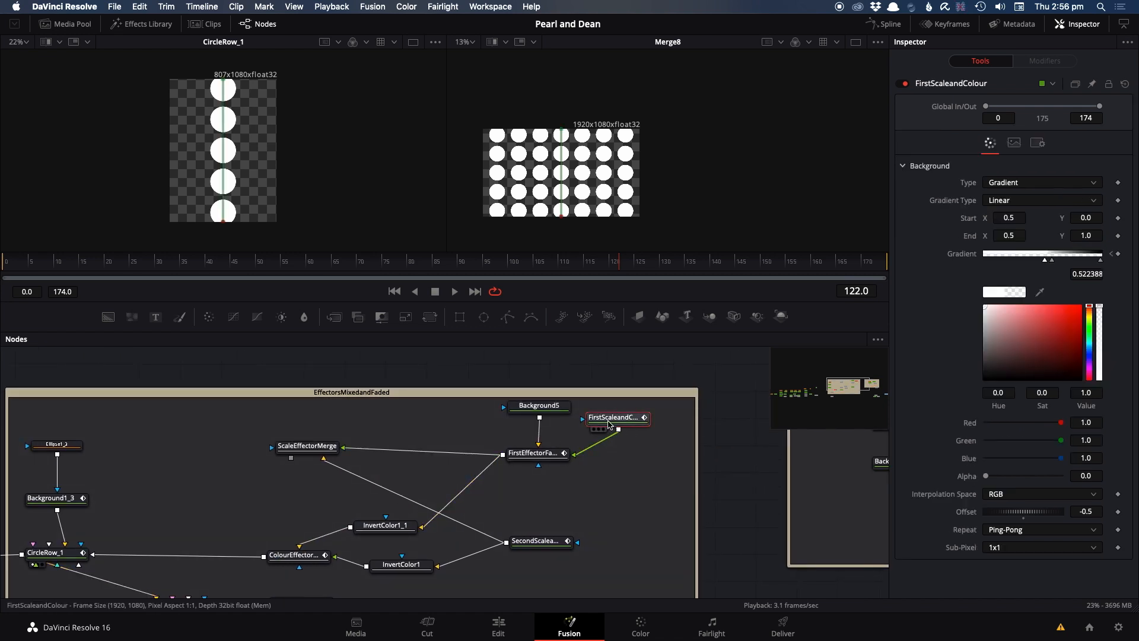
pyautogui.press('2')
pyautogui.moveTo(573, 273)
pyautogui.mouseDown()
pyautogui.moveTo(574, 261)
pyautogui.moveTo(560, 262)
pyautogui.moveTo(590, 261)
pyautogui.mouseUp()
# Inspect FirstEffectorFade's blend at frame 119 and display InvertColor1_1 in the second viewer at frame 113.
pyautogui.click(534, 453)
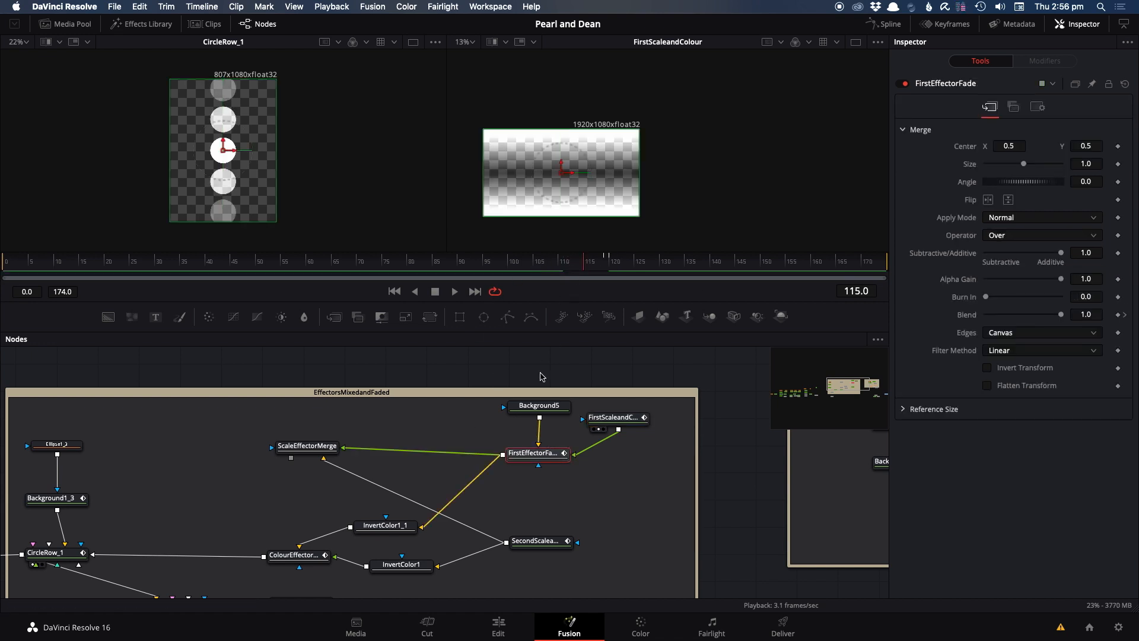
pyautogui.moveTo(590, 269); pyautogui.dragTo(605, 270)
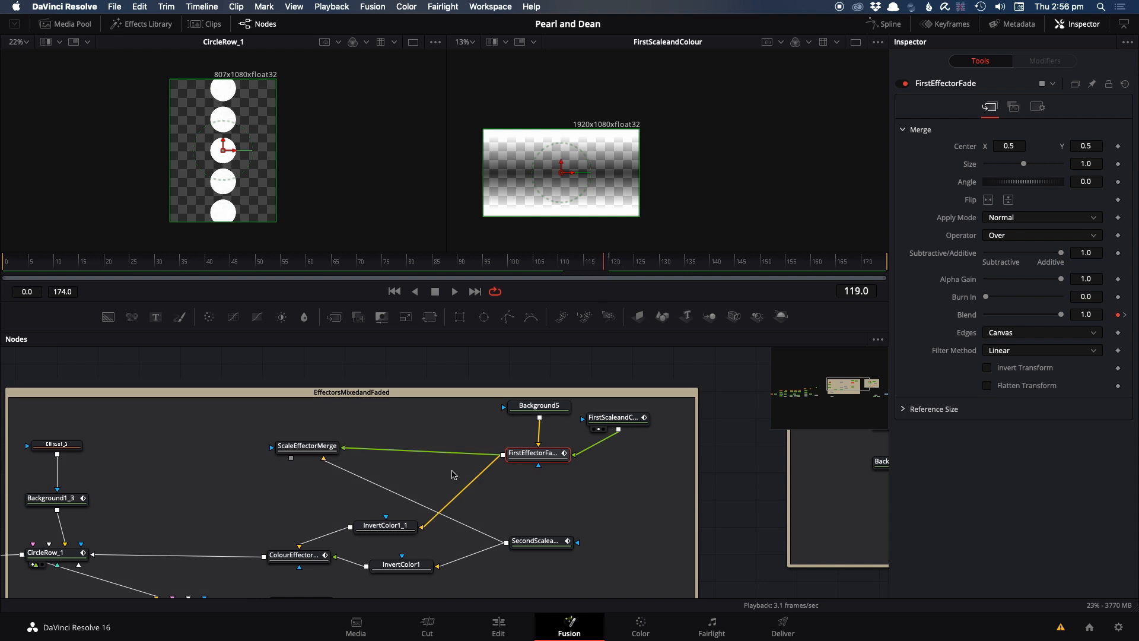
pyautogui.click(385, 525)
pyautogui.press('2')
pyautogui.moveTo(551, 265); pyautogui.dragTo(573, 267)
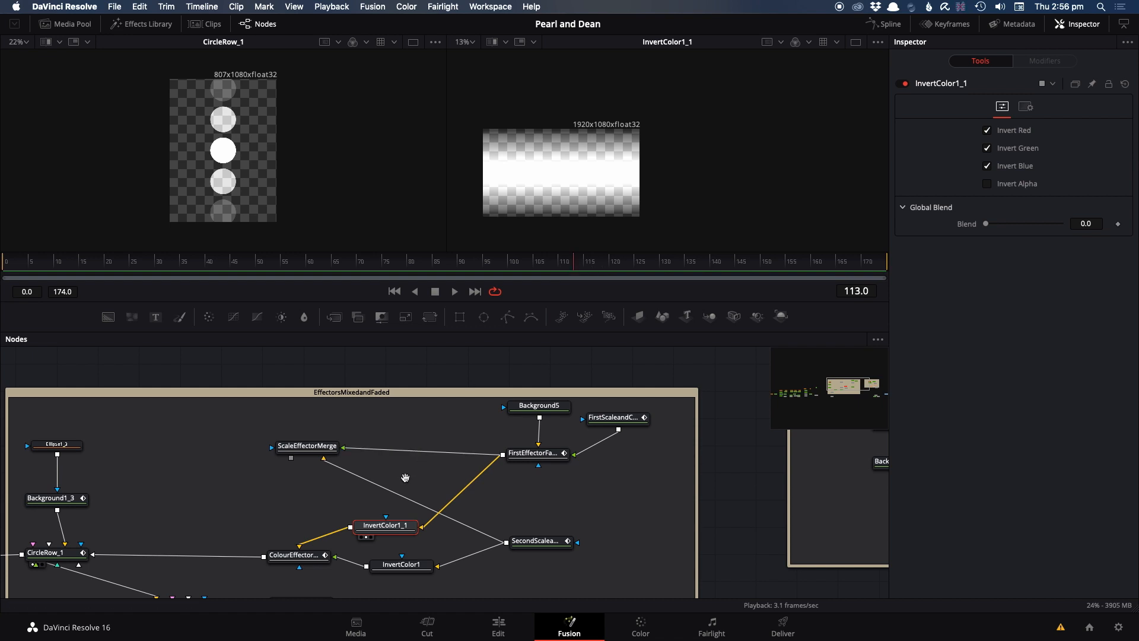
# Display ColourEffectorMerge in the second viewer and scrub forward to frame 151 to watch the effectors blend.
pyautogui.moveTo(405, 477); pyautogui.dragTo(557, 449)
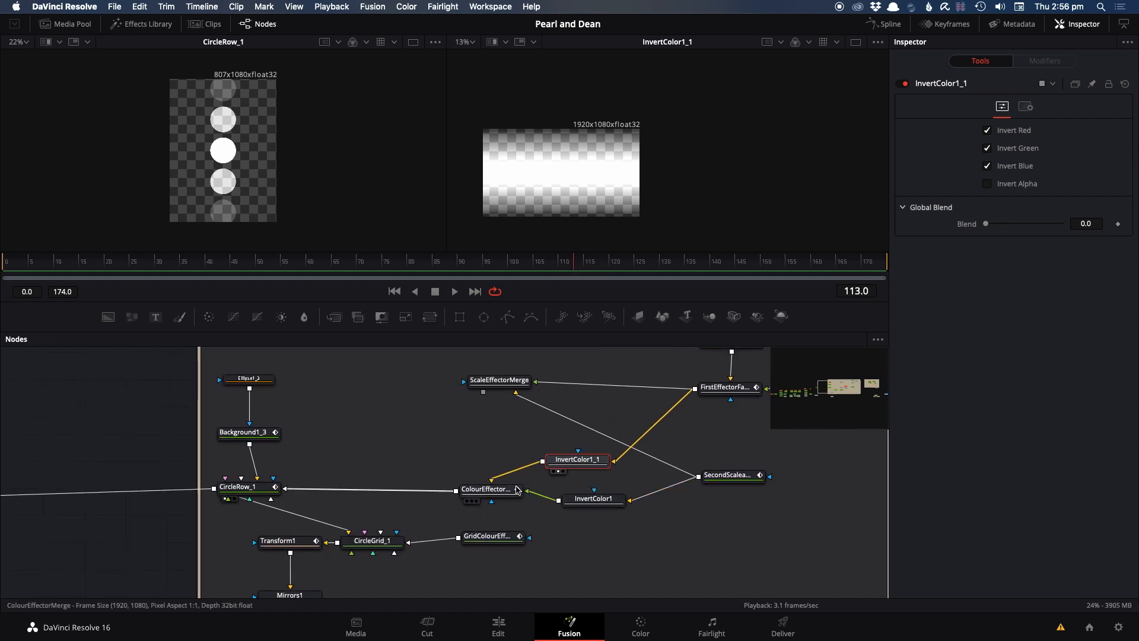
pyautogui.click(493, 492)
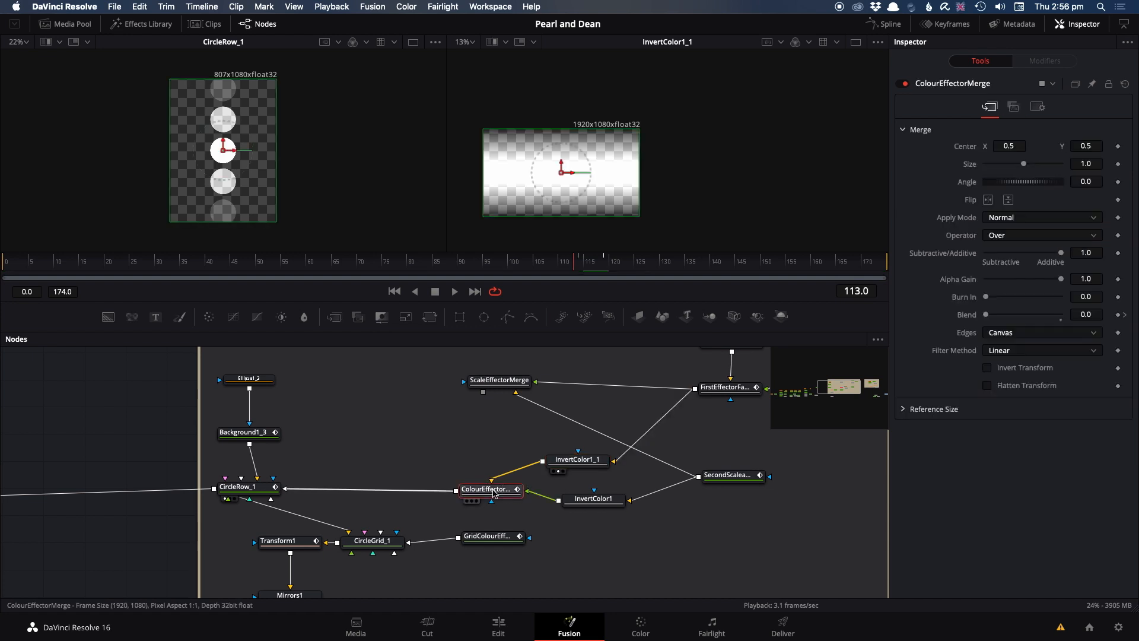
pyautogui.moveTo(568, 273); pyautogui.dragTo(687, 270)
pyautogui.moveTo(697, 271); pyautogui.dragTo(757, 271)
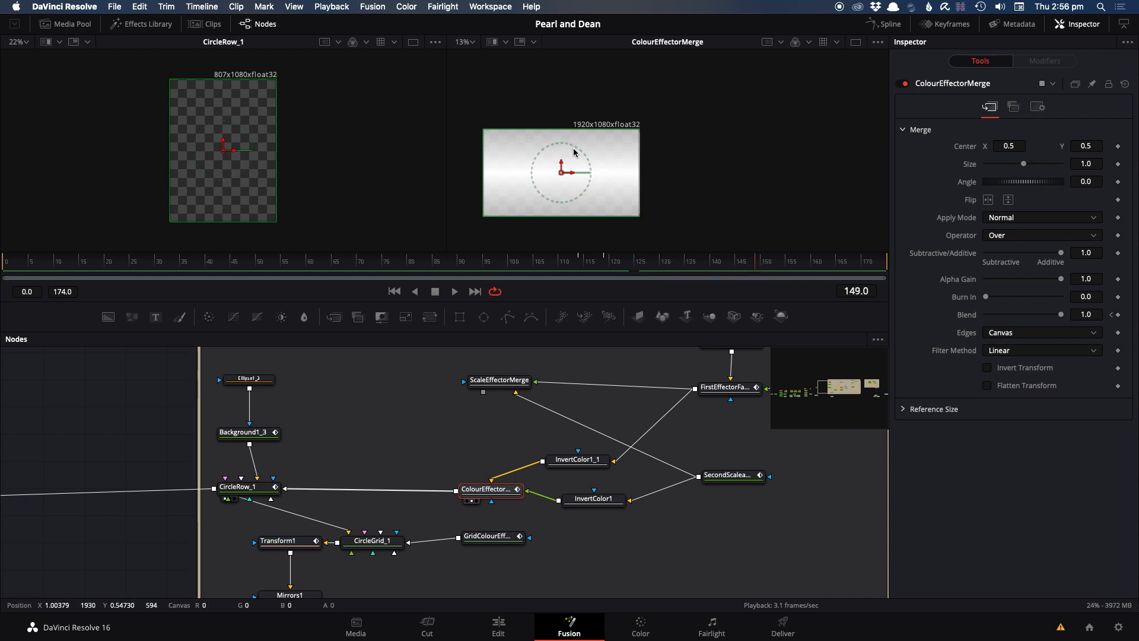
pyautogui.click(767, 271)
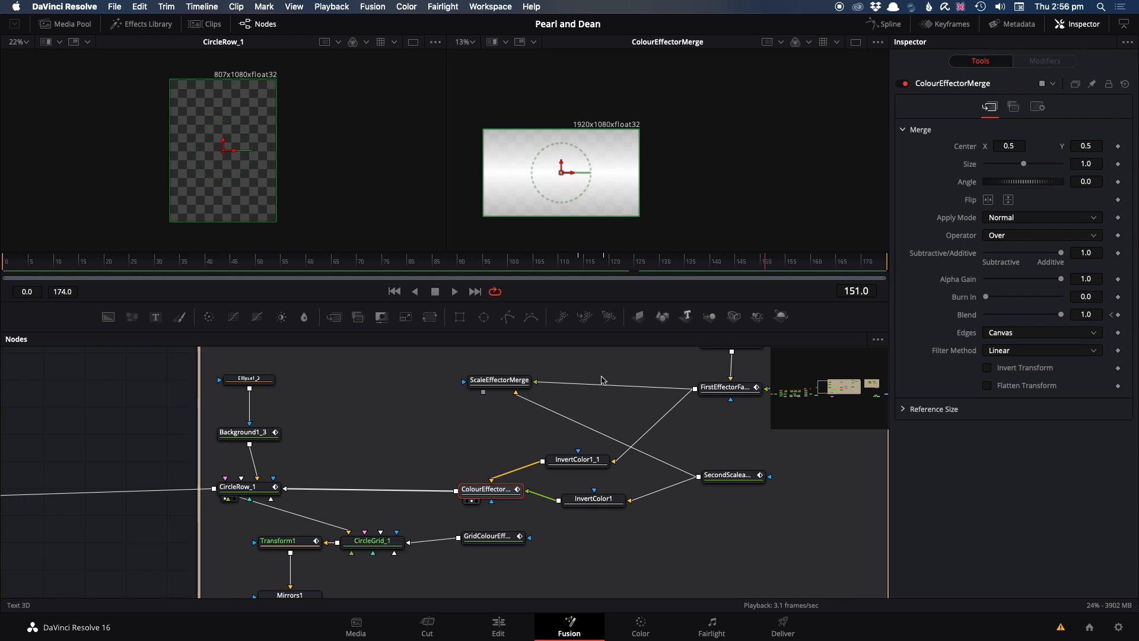
# Display CircleRow_1 in the second viewer and scrub to frame 129 to see the effectors act on the circles.
pyautogui.click(261, 485)
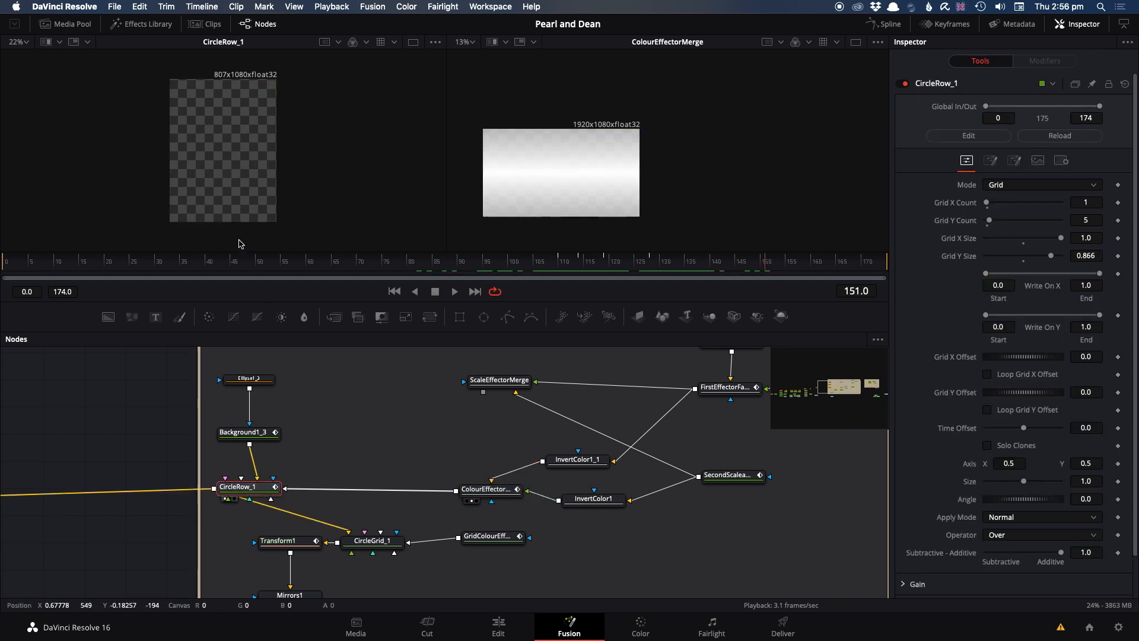
pyautogui.press('2')
pyautogui.moveTo(557, 268); pyautogui.dragTo(654, 270)
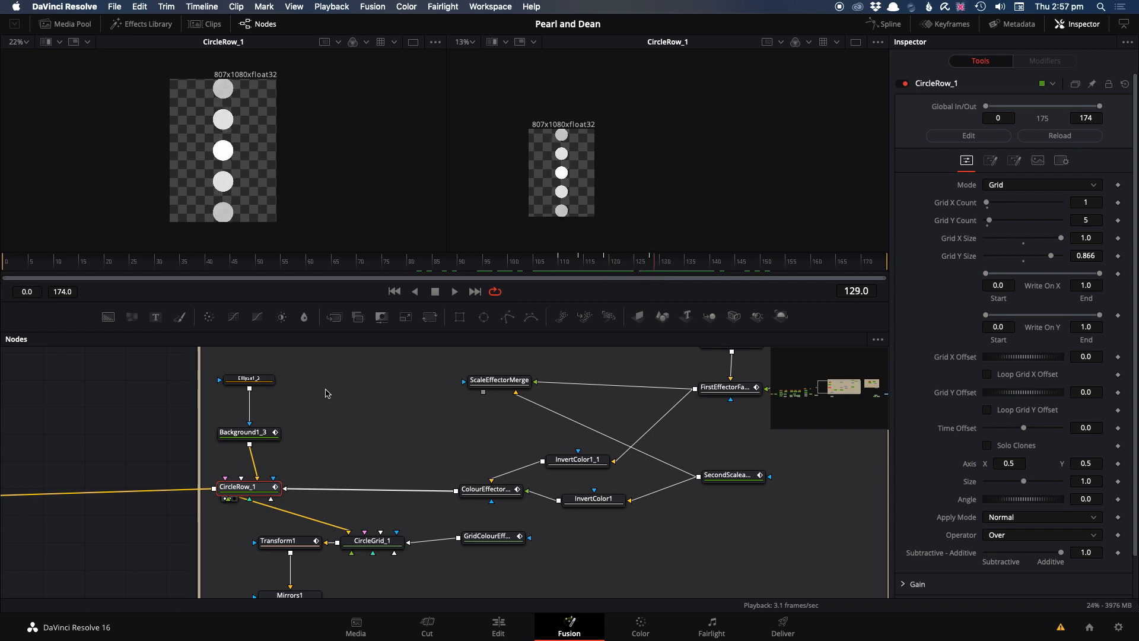
# Inspect Background1_3's image width and height settings at frame 130 and examine the circles up close in the second viewer.
pyautogui.click(250, 432)
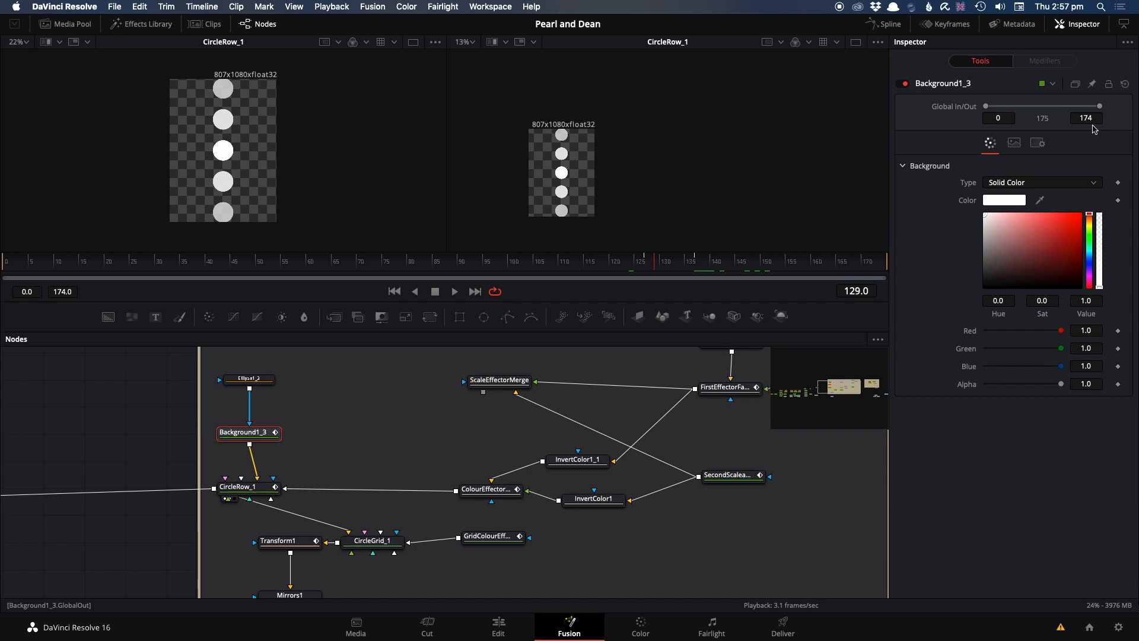
pyautogui.click(1014, 143)
pyautogui.moveTo(634, 264); pyautogui.dragTo(661, 265)
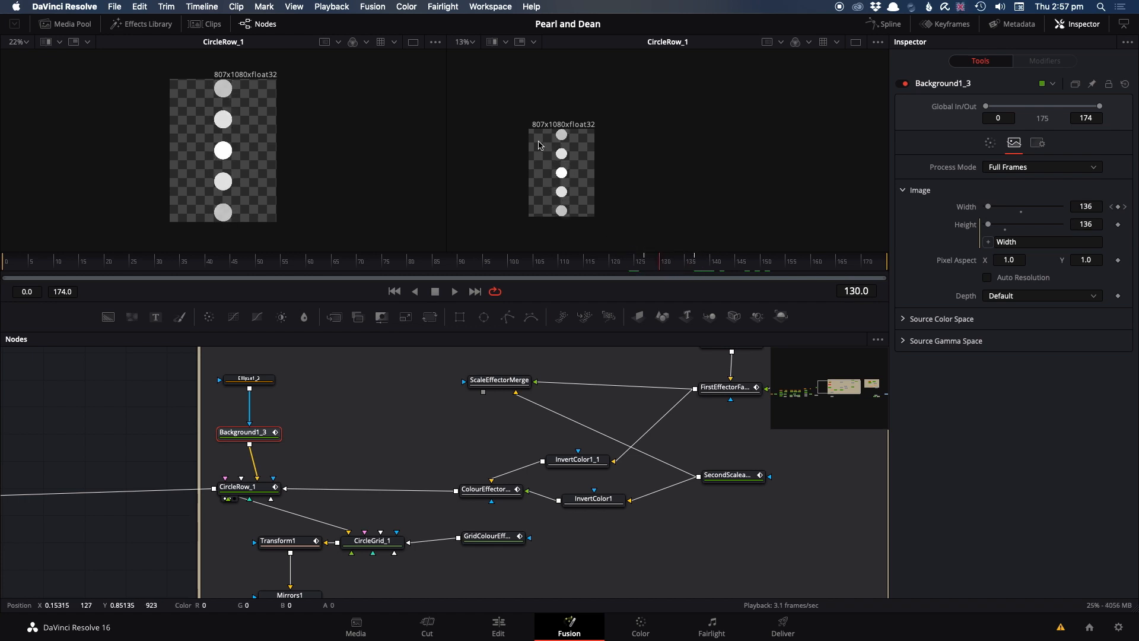
pyautogui.scroll(3, 583, 175)
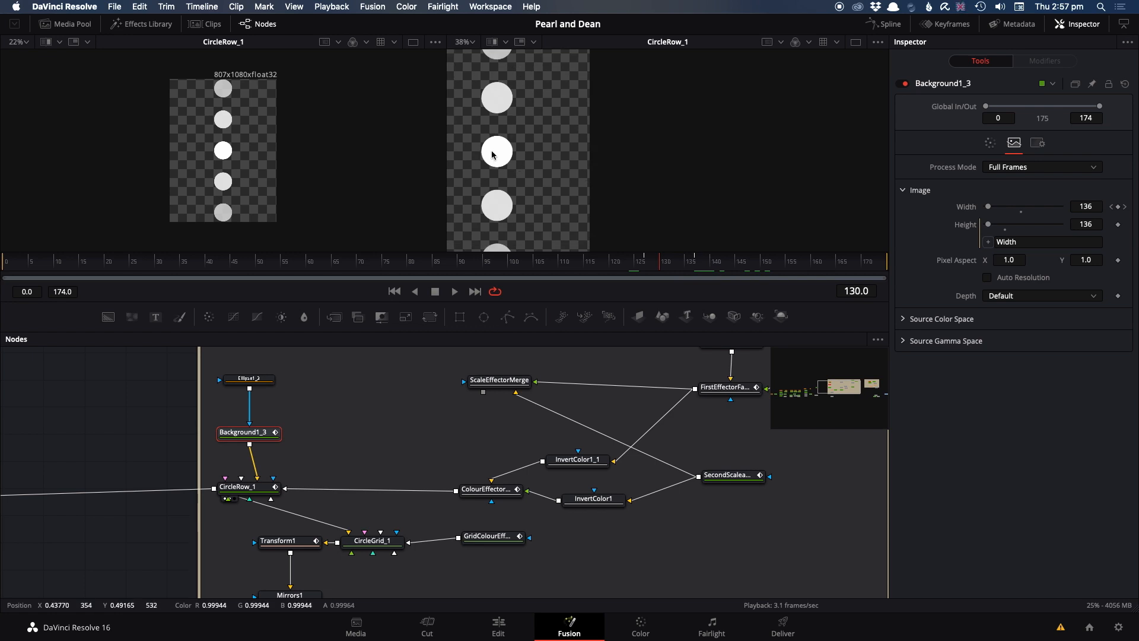
pyautogui.scroll(-3, 501, 96)
pyautogui.scroll(2, 507, 93)
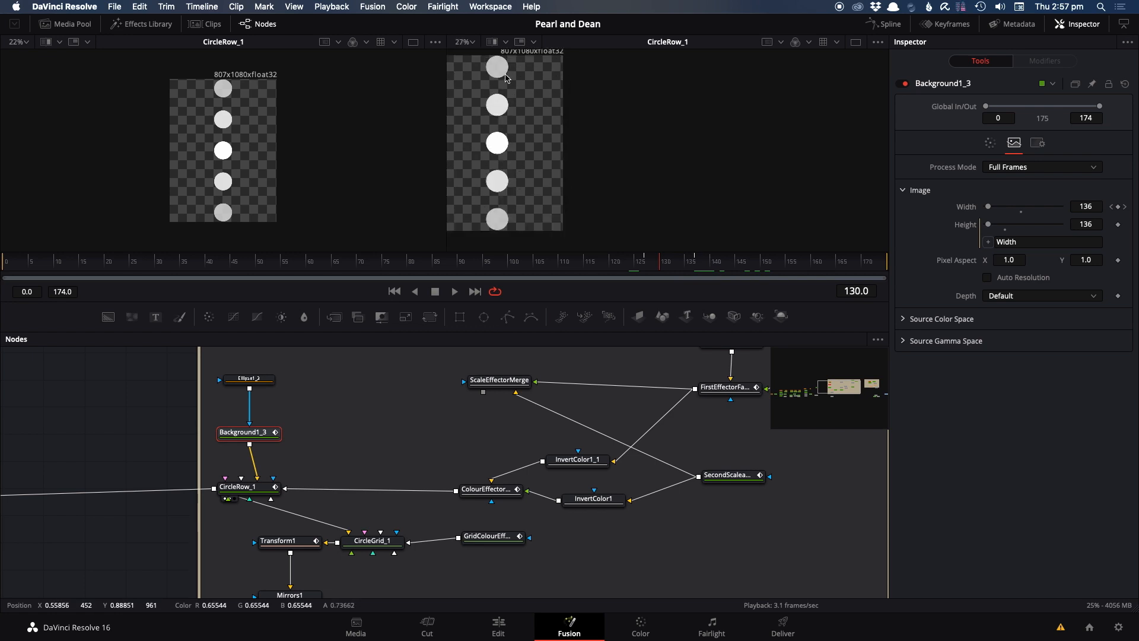
# Display ColourEffectorMerge in the second viewer to examine the gradient that colours the circle row.
pyautogui.moveTo(642, 390); pyautogui.dragTo(468, 389)
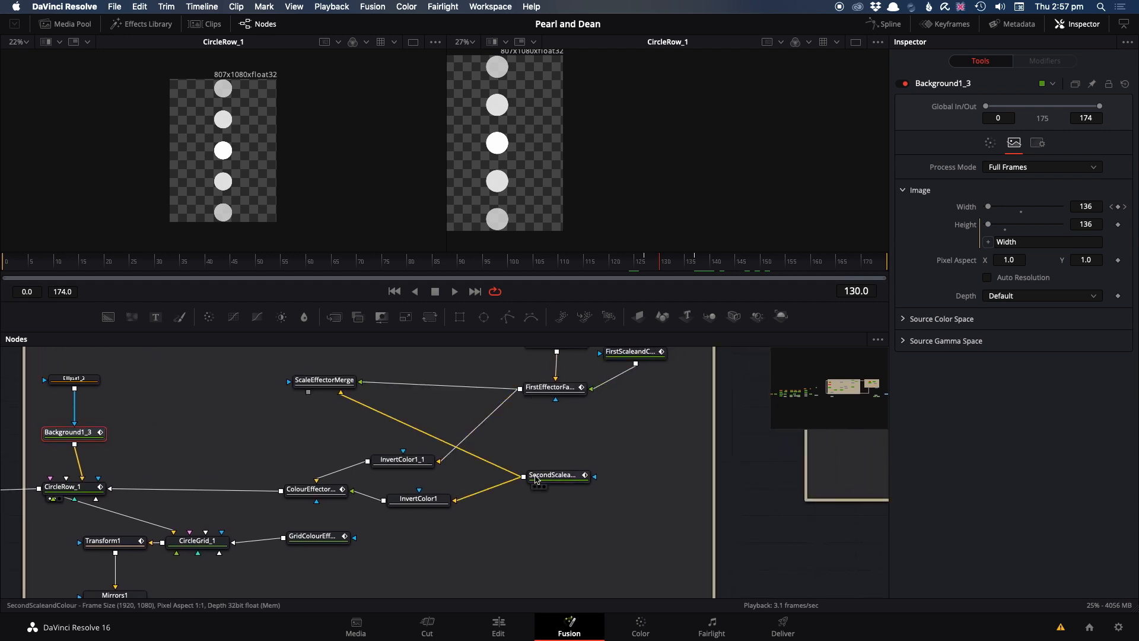
pyautogui.moveTo(328, 488); pyautogui.dragTo(608, 211)
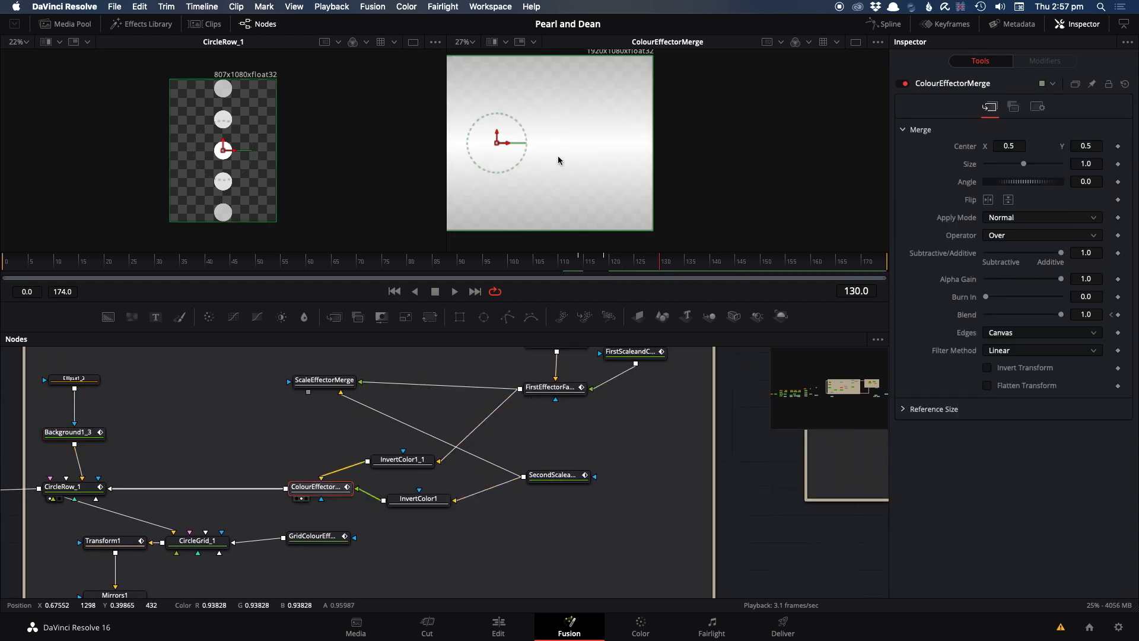
pyautogui.scroll(-2, 593, 178)
# Display Merge8 in the second viewer and scrub to frame 133 to watch the full circle grid scale.
pyautogui.moveTo(282, 415); pyautogui.dragTo(503, 323)
pyautogui.click(342, 537)
pyautogui.press('2')
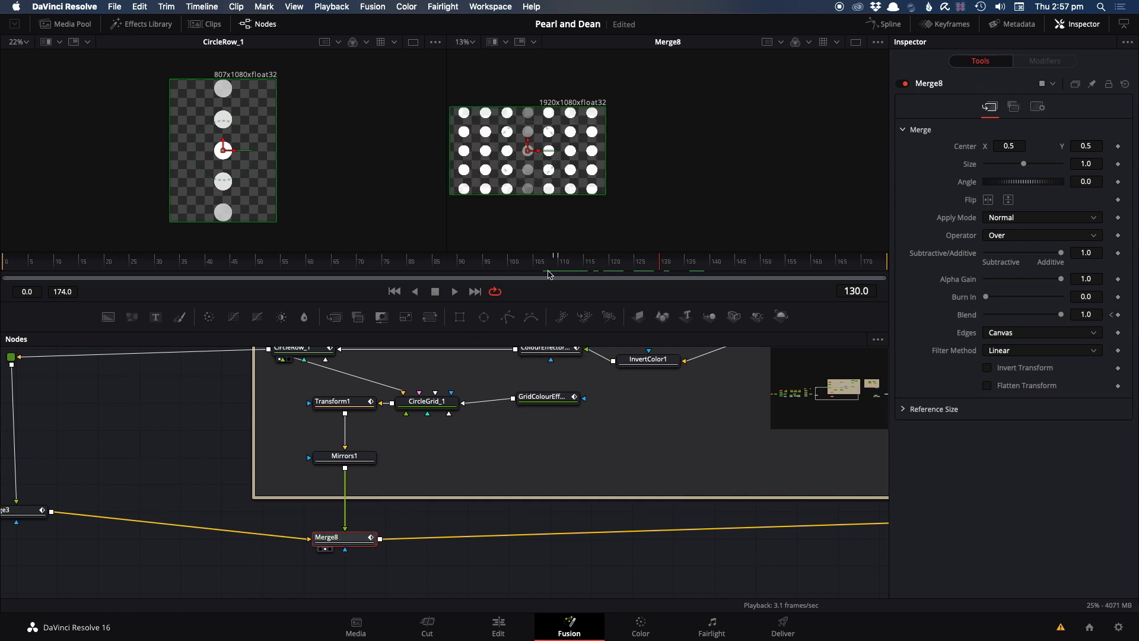
pyautogui.moveTo(532, 271); pyautogui.dragTo(676, 270)
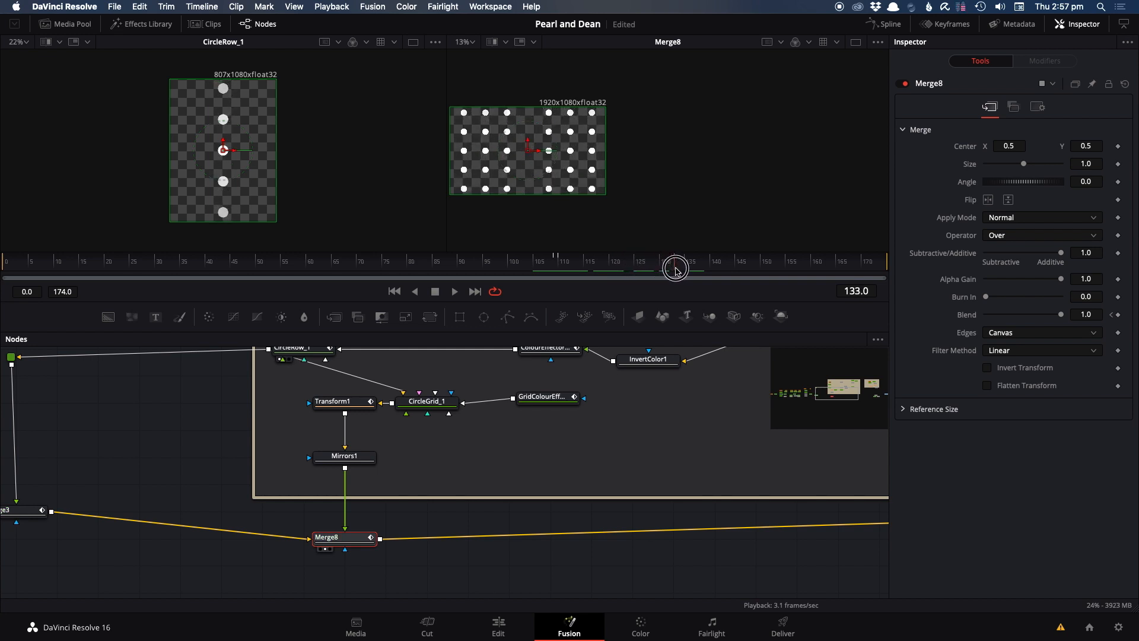
# Inspect Merge3's blend at frame 127 and scrub to frame 135 to see how the centre row fades.
pyautogui.click(31, 511)
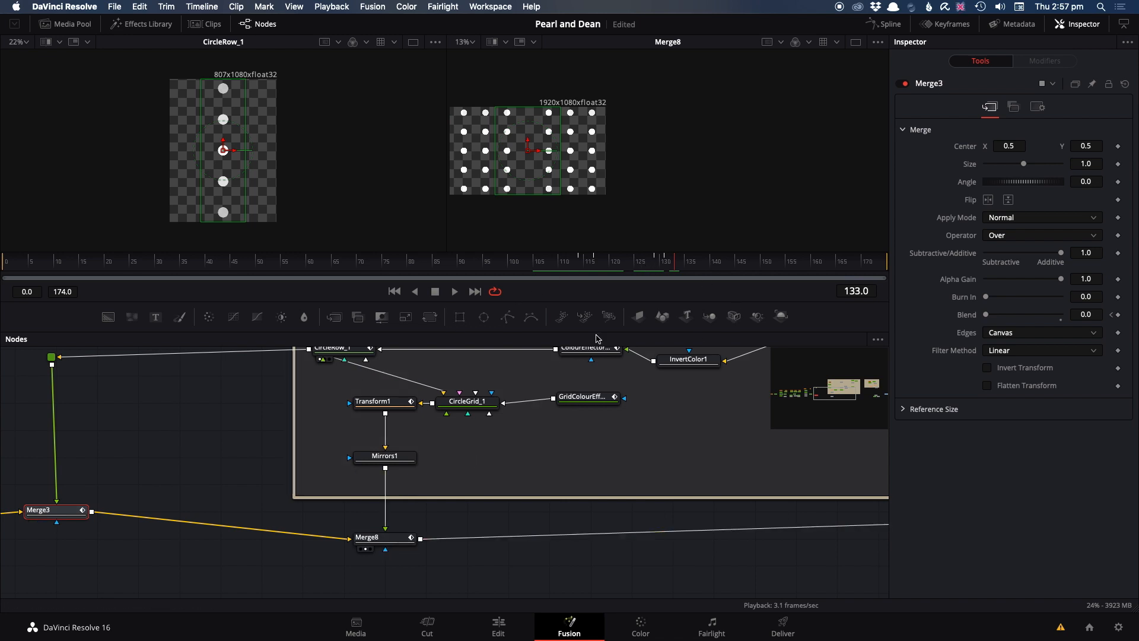
pyautogui.moveTo(627, 263); pyautogui.dragTo(647, 263)
pyautogui.scroll(3, 374, 380)
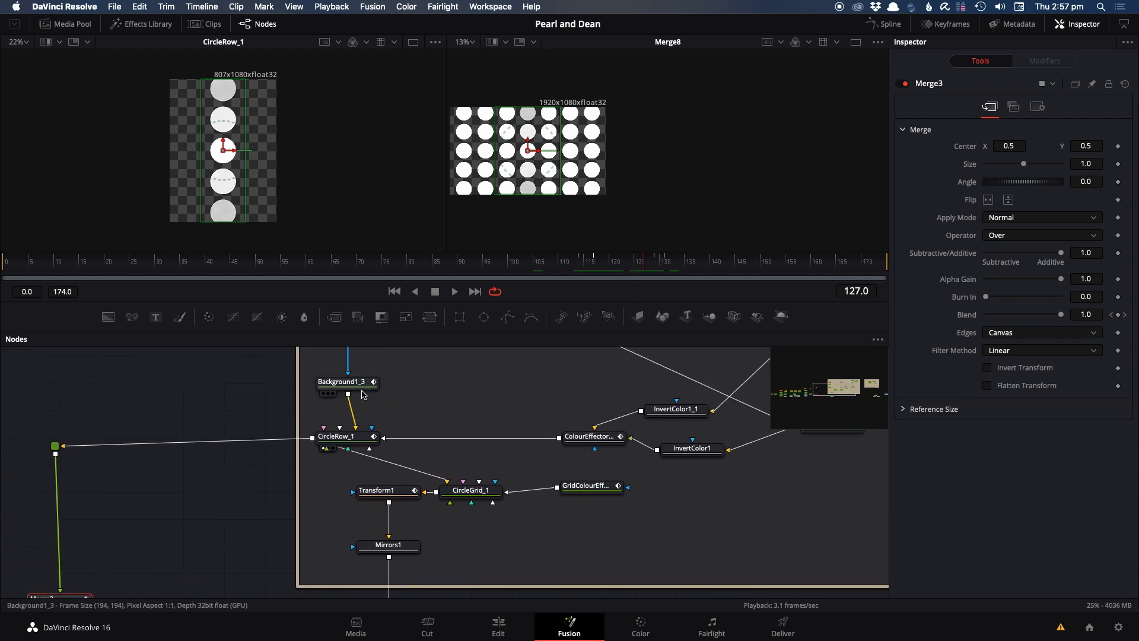
pyautogui.moveTo(601, 265); pyautogui.dragTo(684, 272)
# Display Merge10 in the second viewer and scrub to frame 170 to watch the text circle merge over the grid.
pyautogui.hscroll(15, 660, 396)
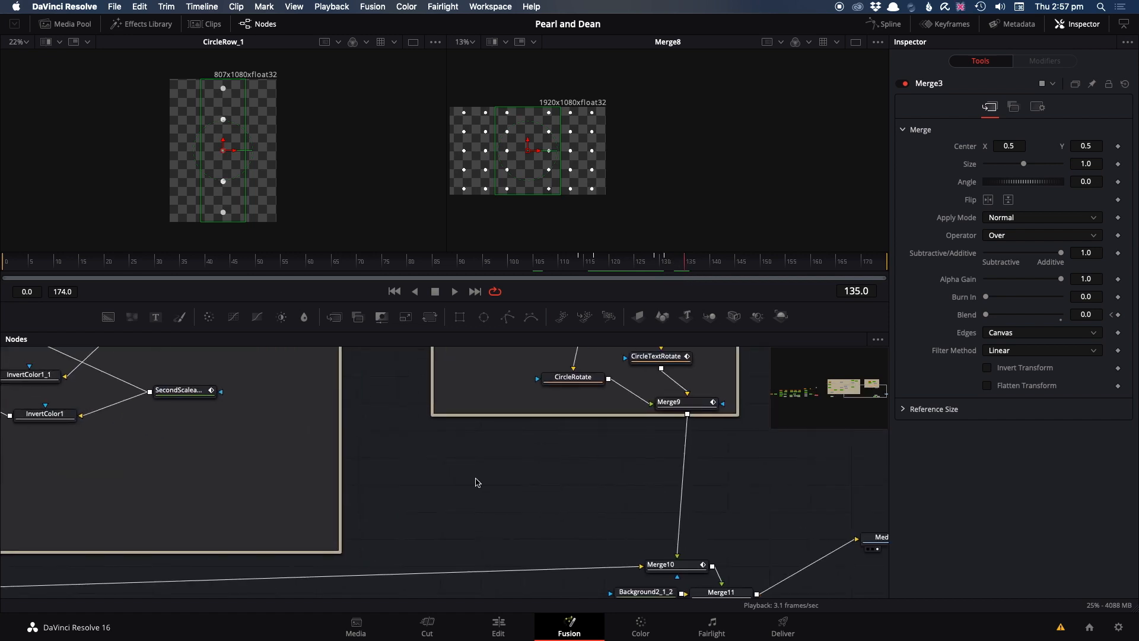
pyautogui.scroll(-3, 596, 475)
pyautogui.click(664, 545)
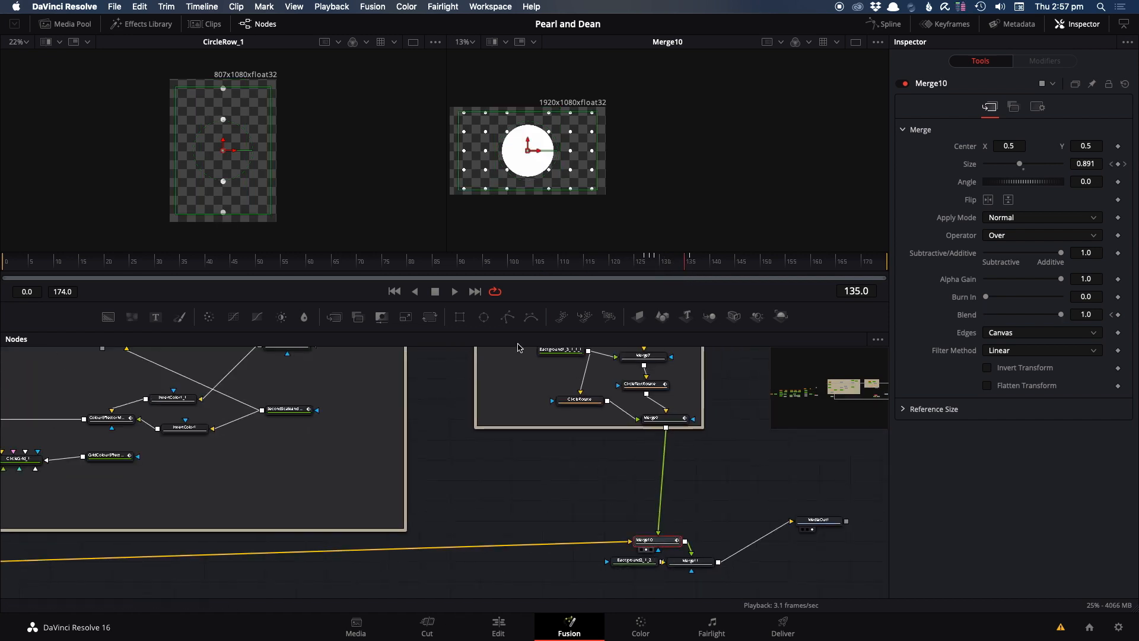
pyautogui.moveTo(617, 272); pyautogui.dragTo(863, 256)
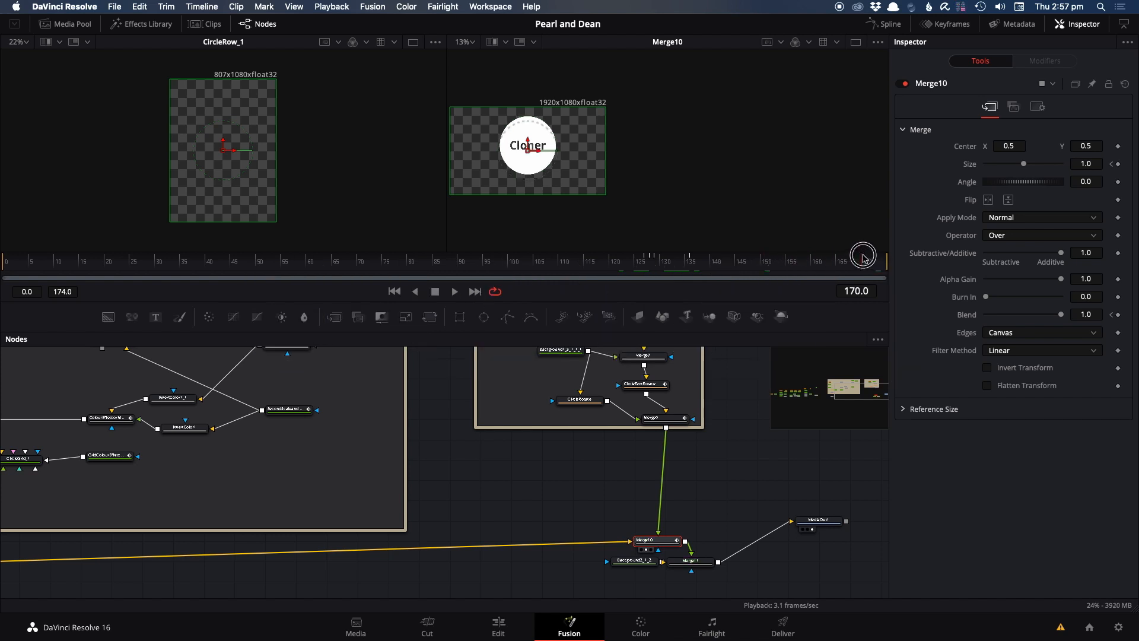
# Examine the EffectorsMixedandFaded group, following the node connections from the effector merges through CircleRow_1 and CircleGrid_1 to Merge8.
pyautogui.scroll(-4, 495, 473)
pyautogui.moveTo(477, 463); pyautogui.dragTo(589, 439)
pyautogui.scroll(4, 493, 438)
pyautogui.moveTo(495, 454); pyautogui.dragTo(602, 539)
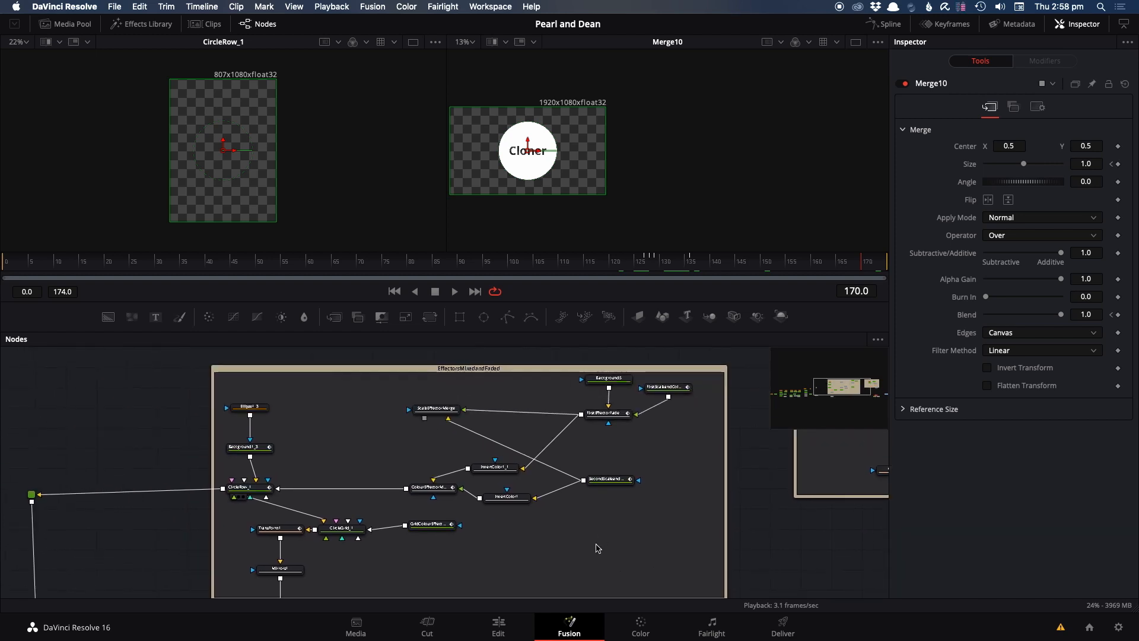
pyautogui.scroll(1, 596, 546)
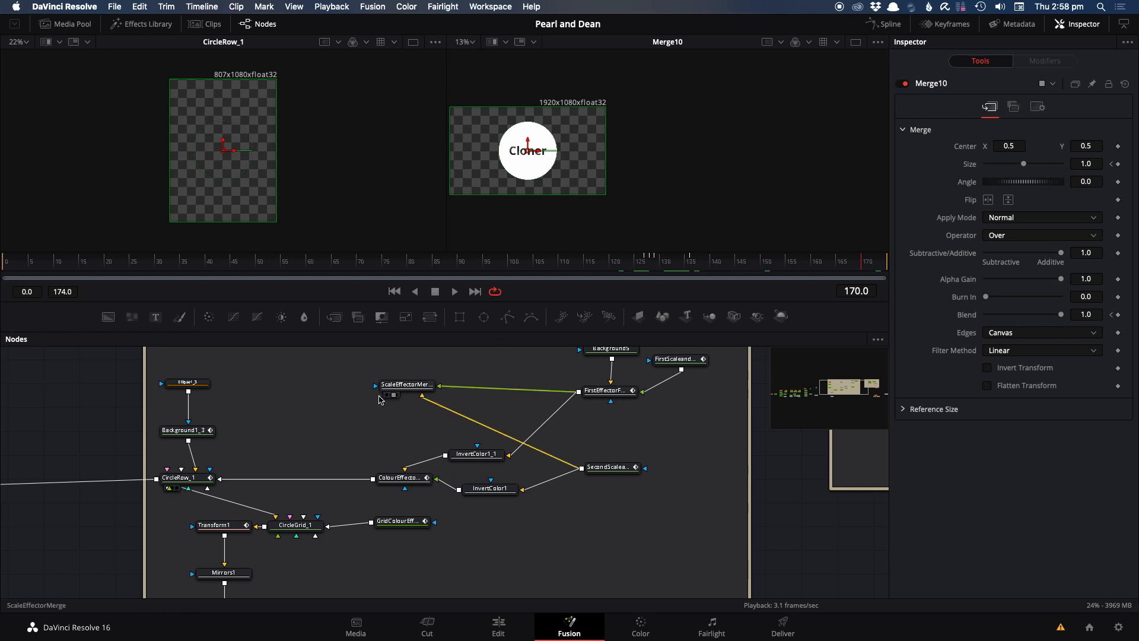
pyautogui.moveTo(220, 492); pyautogui.dragTo(351, 437)
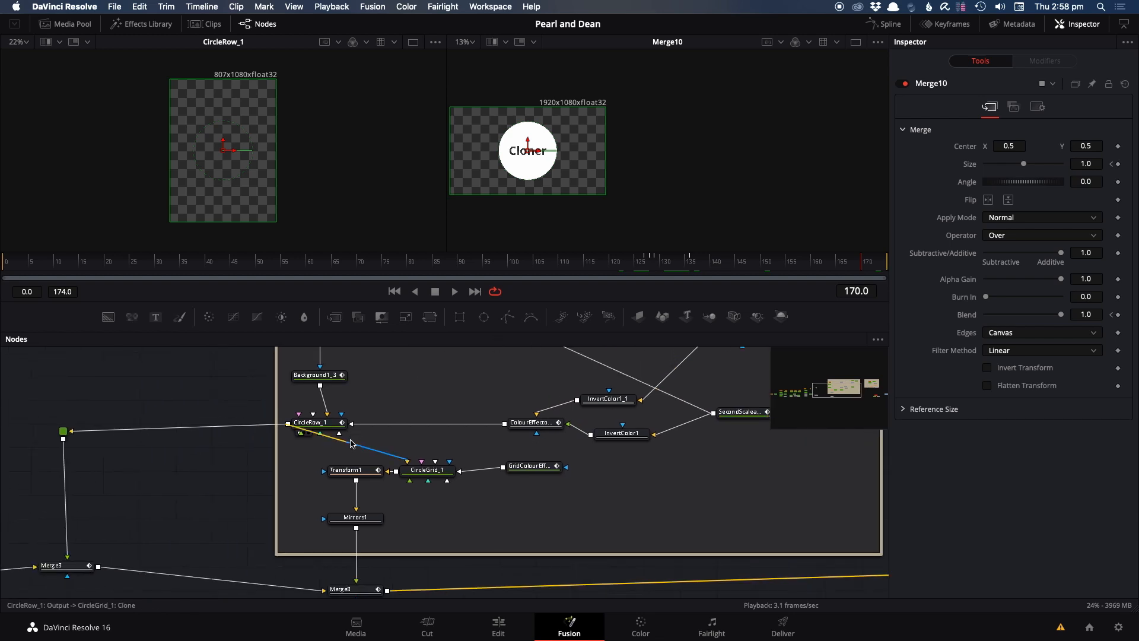
pyautogui.scroll(-2, 489, 513)
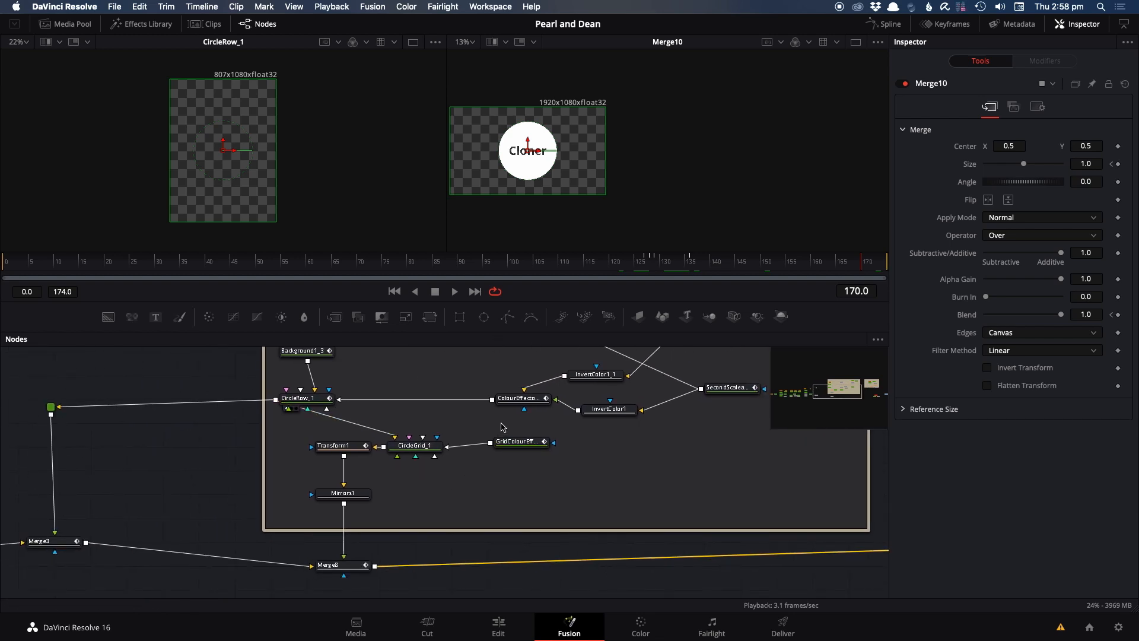